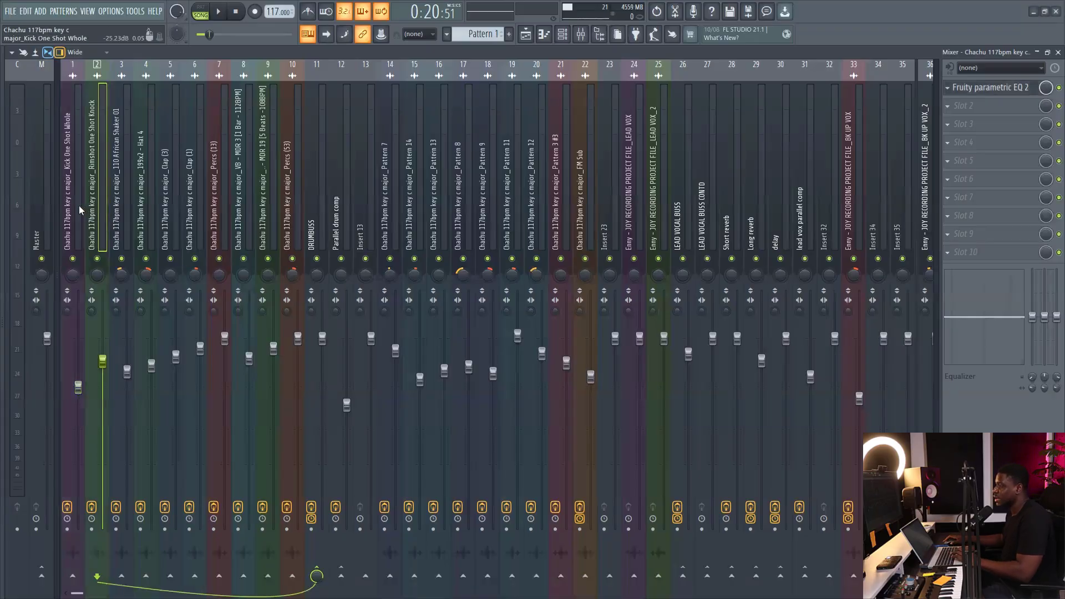
# Step: Step through the drum inserts, then open Parametric EQ 2 on the Kick One Shot Whole insert
pyautogui.click(79, 205)
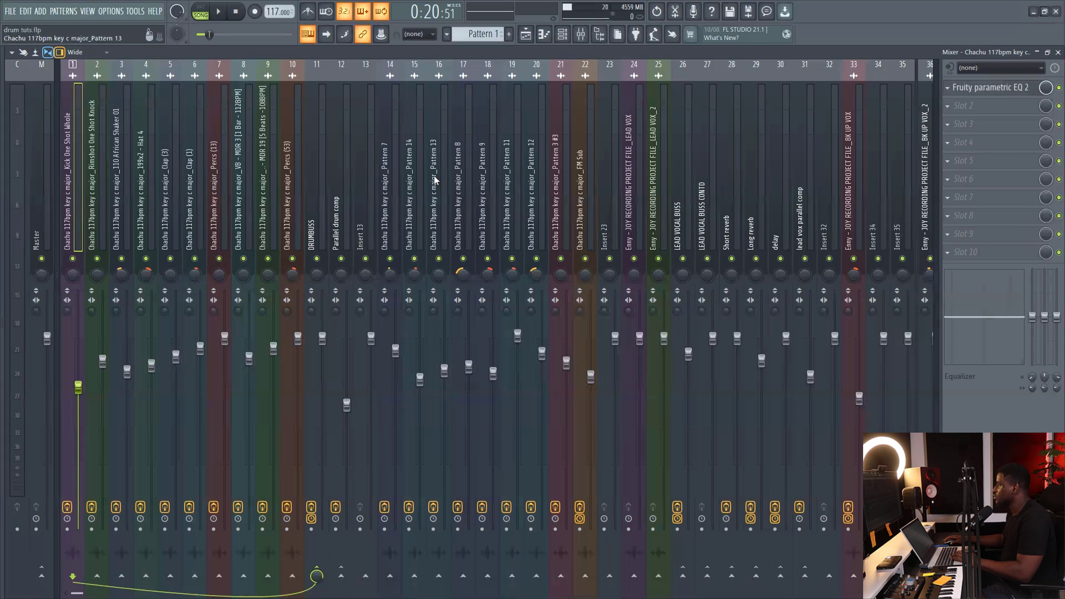
pyautogui.click(990, 87)
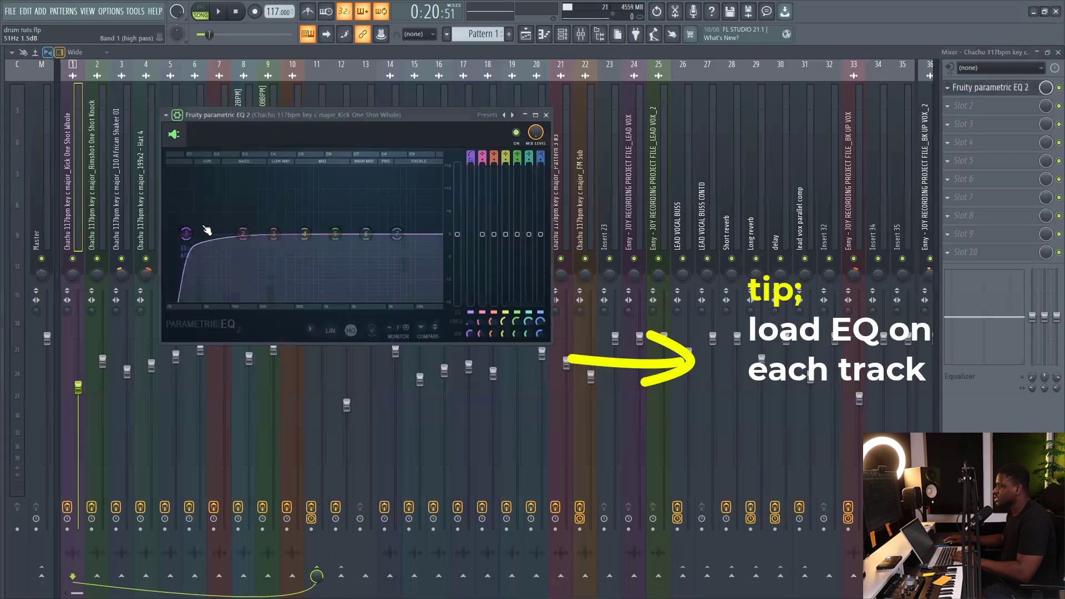
pyautogui.click(102, 180)
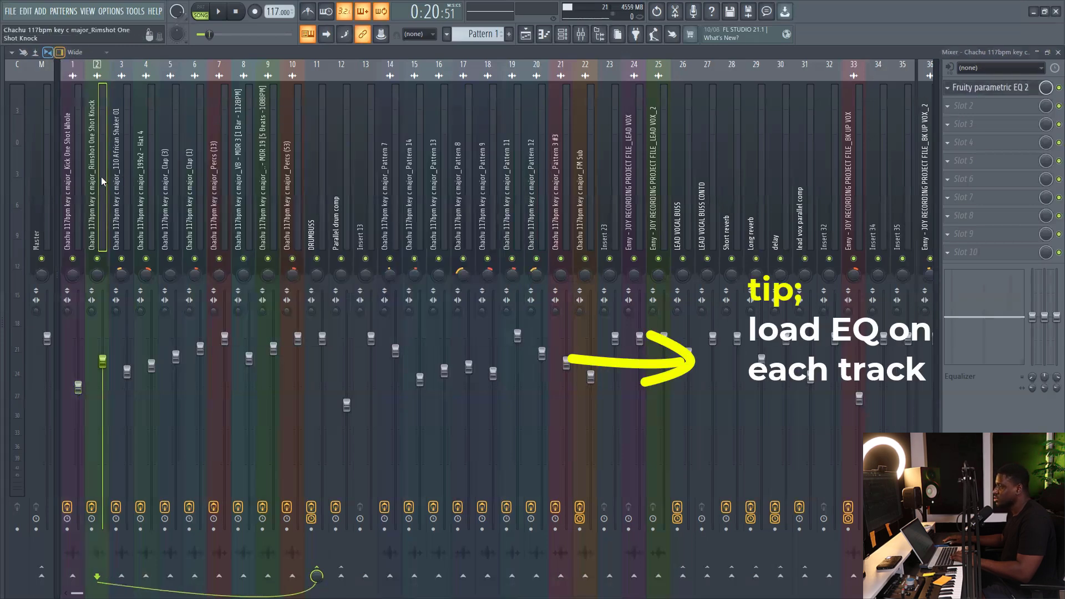
pyautogui.click(122, 204)
pyautogui.click(141, 200)
pyautogui.click(184, 210)
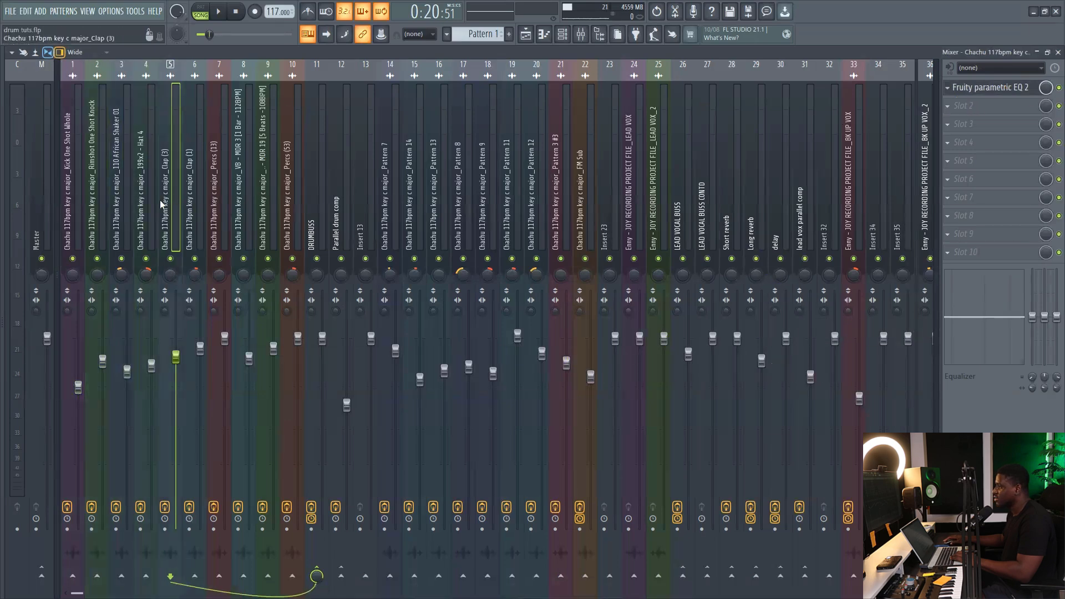
pyautogui.click(76, 210)
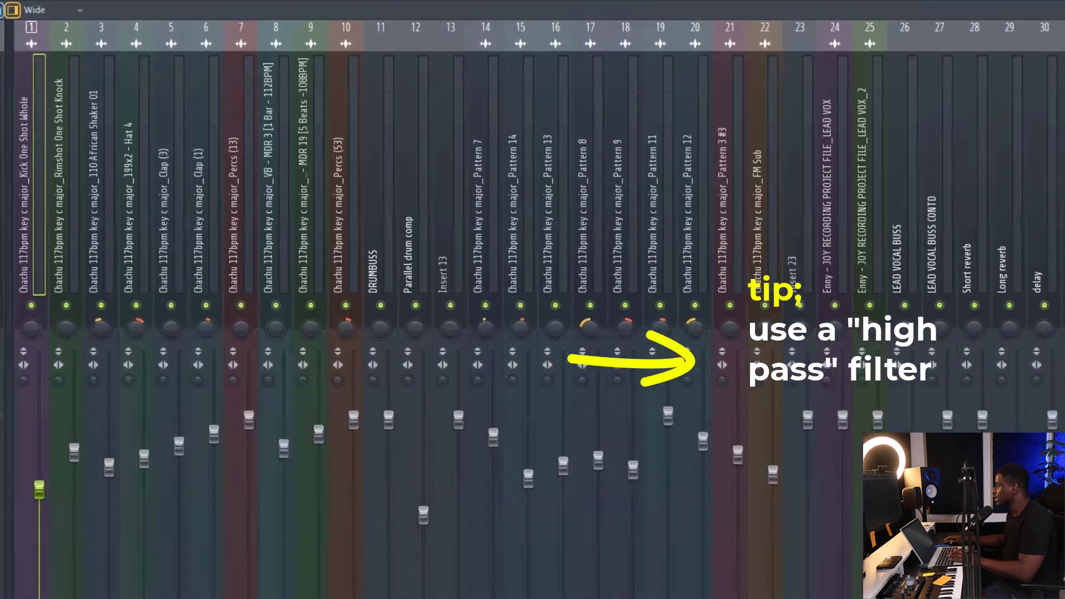
pyautogui.click(980, 87)
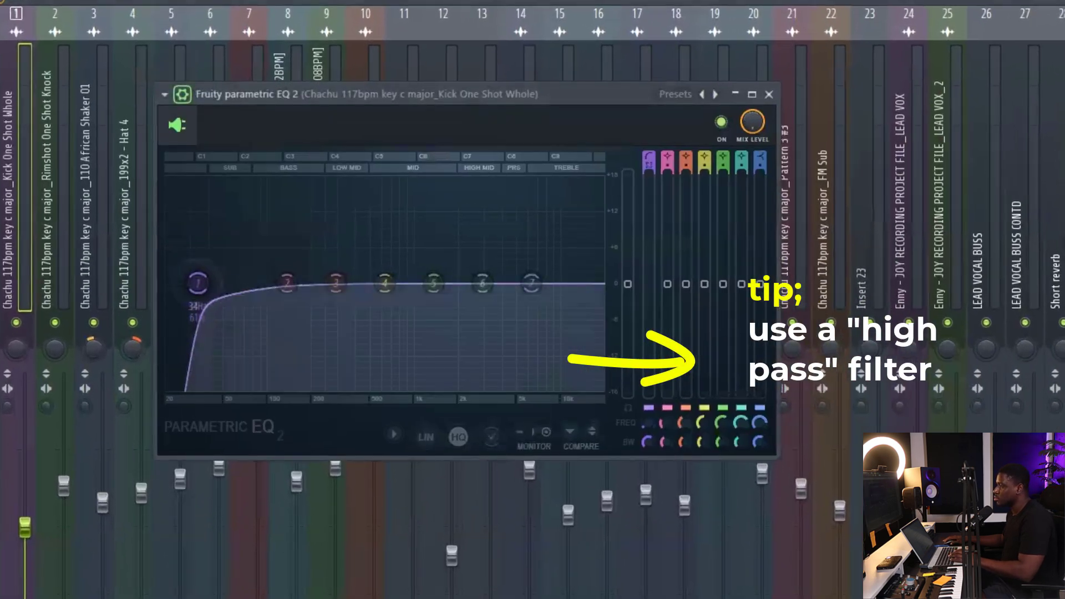
# Step: Make EQ band 1 a High pass filter with the Steep 8 slope
pyautogui.rightClick(197, 278)
pyautogui.moveTo(226, 331)
pyautogui.click(284, 379)
pyautogui.rightClick(196, 282)
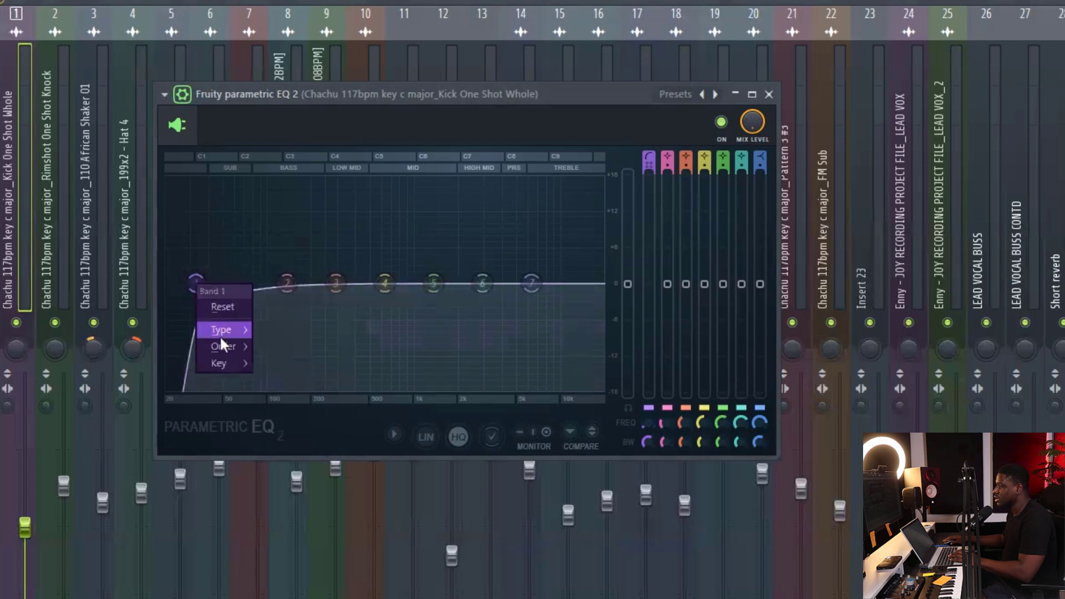
pyautogui.click(269, 347)
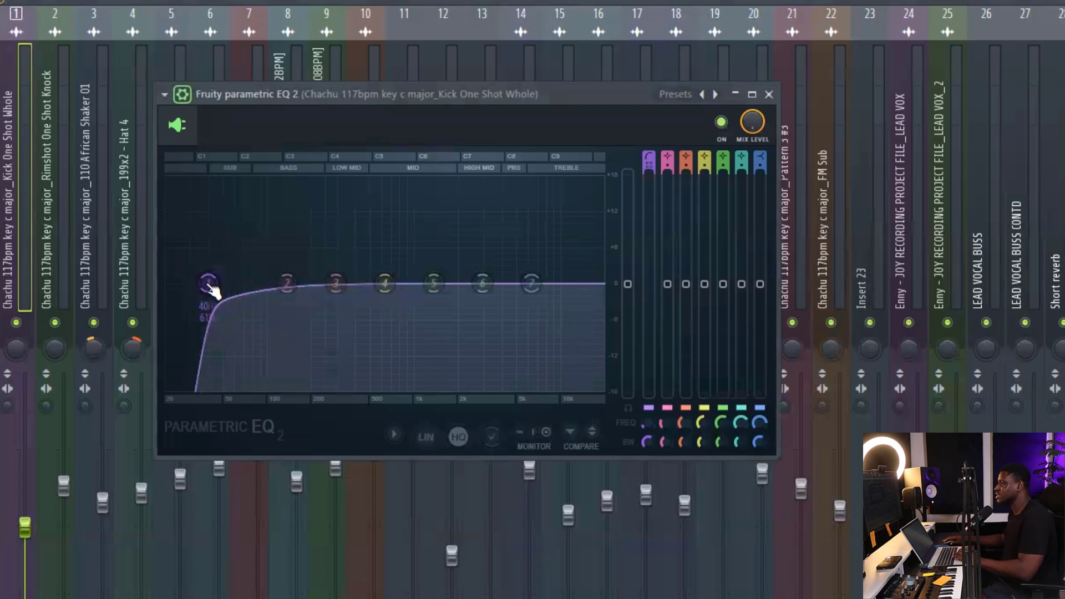
# Step: Solo the kick, set the high-pass cutoff to about 32 Hz, then bypass the EQ to compare
pyautogui.rightClick(17, 322)
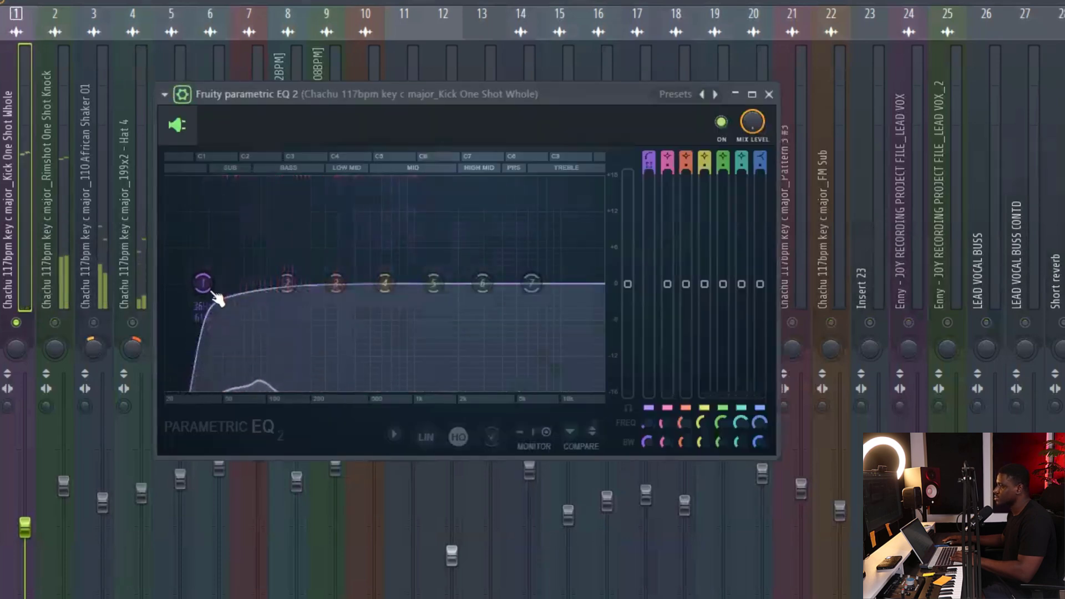
pyautogui.moveTo(202, 283); pyautogui.dragTo(237, 283)
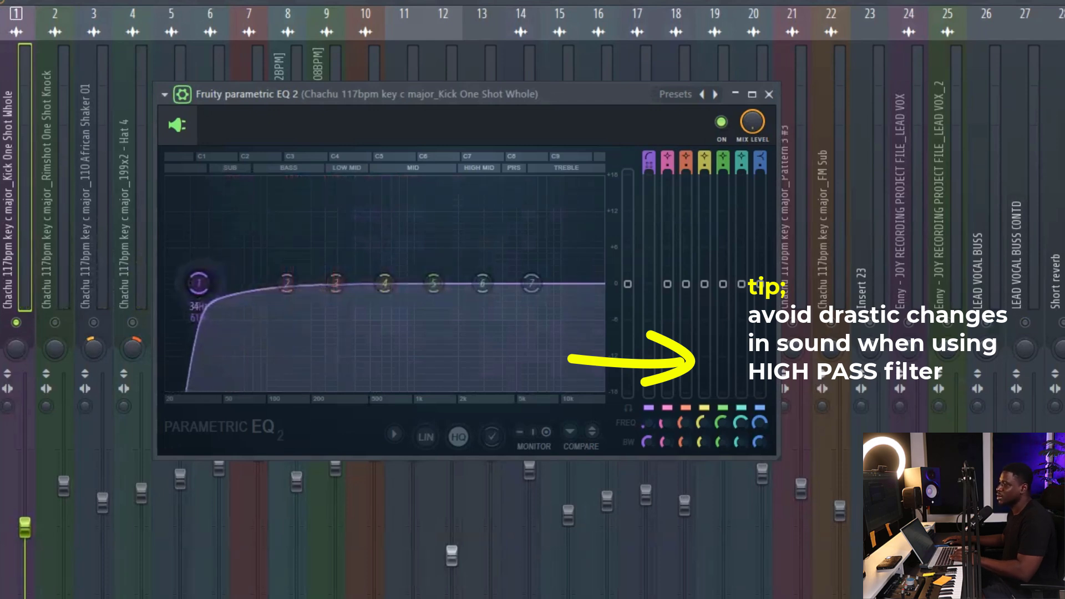
pyautogui.moveTo(199, 283); pyautogui.dragTo(196, 283)
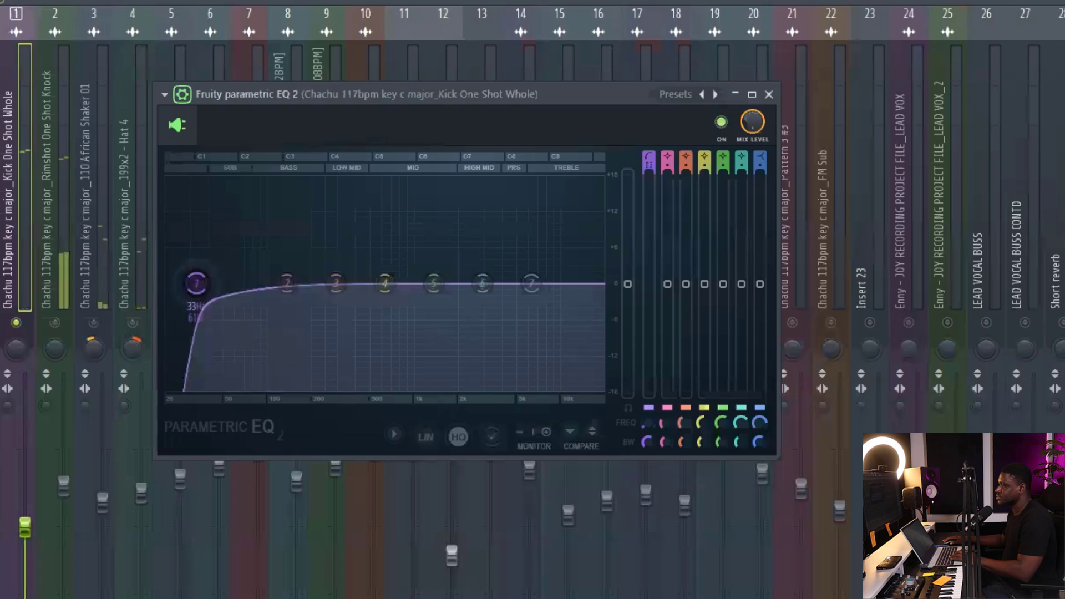
pyautogui.moveTo(197, 283); pyautogui.dragTo(194, 283)
pyautogui.press('space')
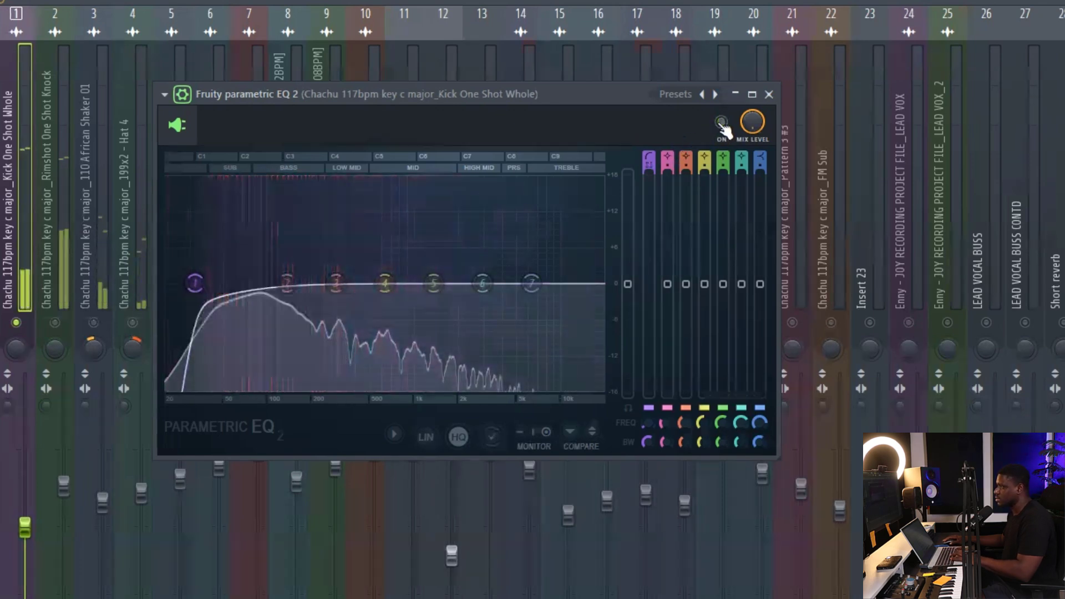
pyautogui.click(721, 122)
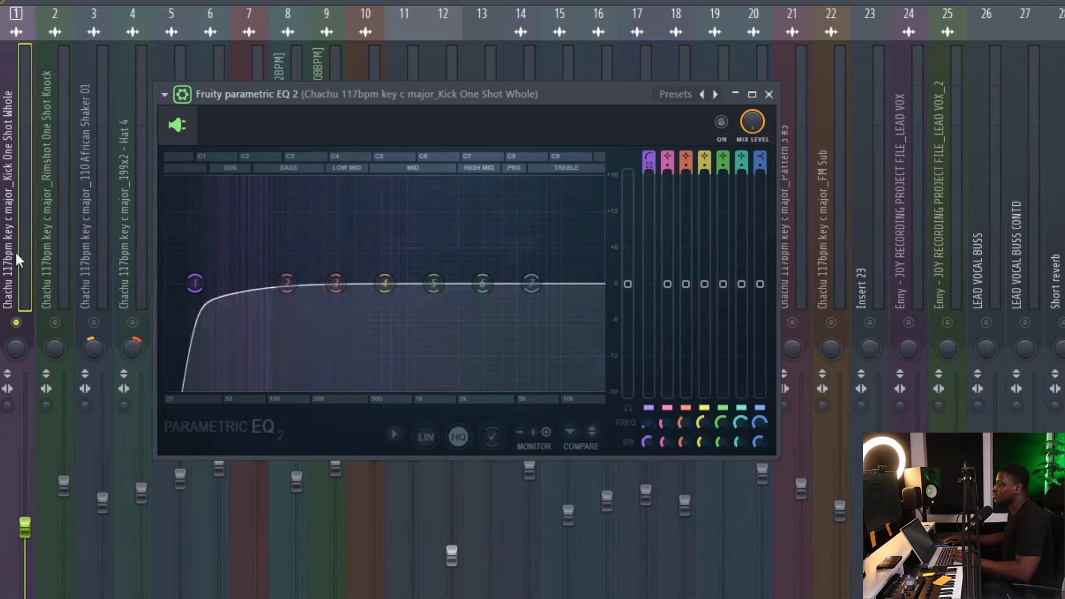
# Step: Unmute the Rimshot track and lower its EQ high-pass cutoff to about 220 Hz
pyautogui.click(56, 277)
pyautogui.click(51, 322)
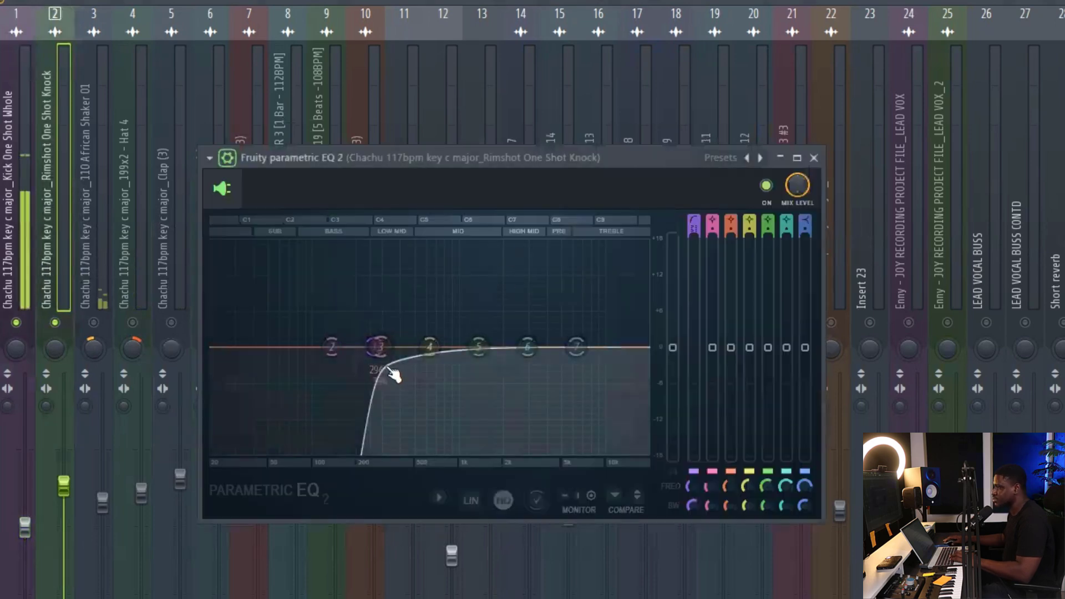
pyautogui.moveTo(378, 347)
pyautogui.mouseDown()
pyautogui.moveTo(269, 346)
pyautogui.moveTo(363, 348)
pyautogui.mouseUp()
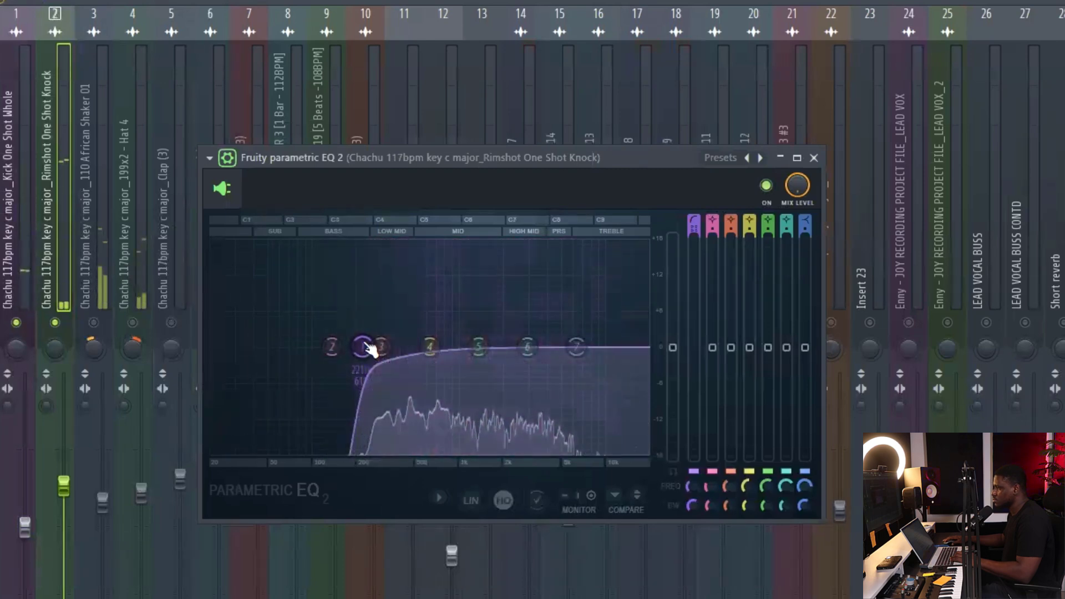
pyautogui.click(107, 265)
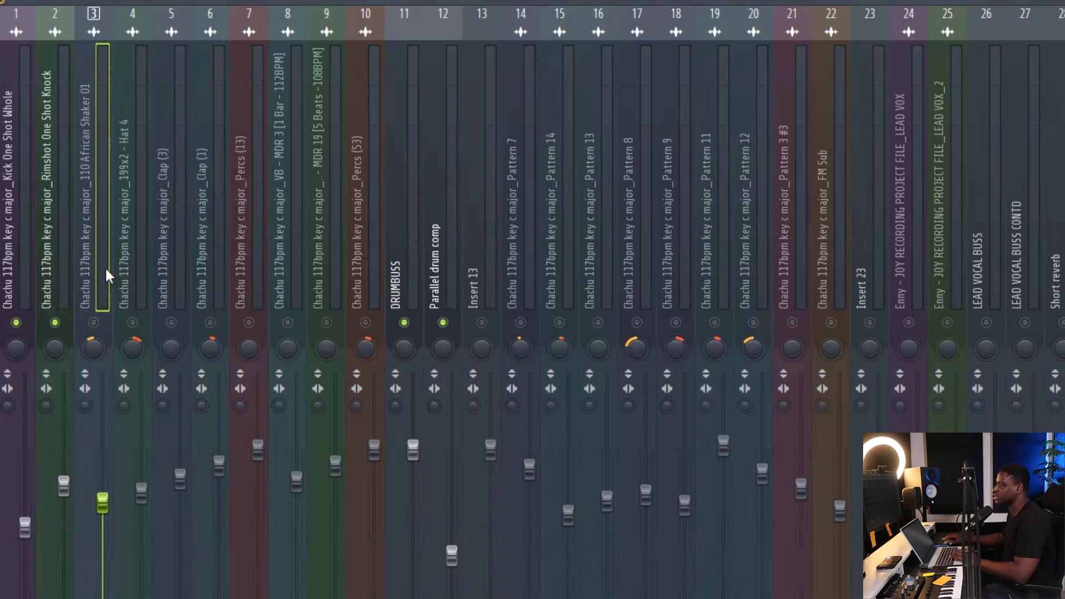
# Step: Reselect the Rimshot insert to continue the drum EQ pass
pyautogui.click(45, 168)
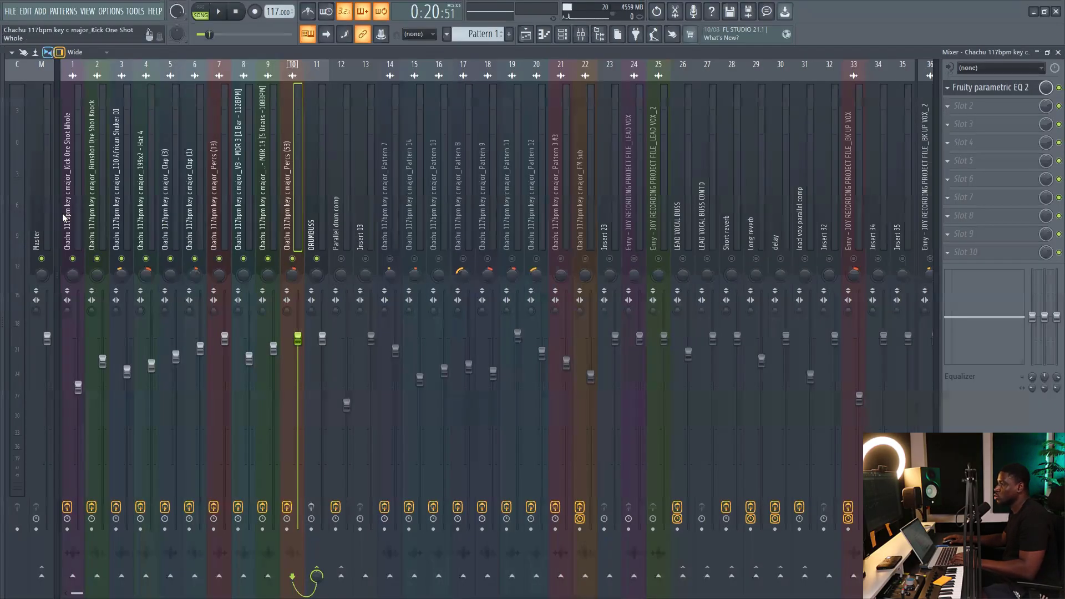
# Step: Select the drum inserts from Kick through Percs (13), leaving Insert 13 out
pyautogui.click(62, 214)
pyautogui.keyDown('ctrl'); pyautogui.click(94, 225); pyautogui.keyUp('ctrl')
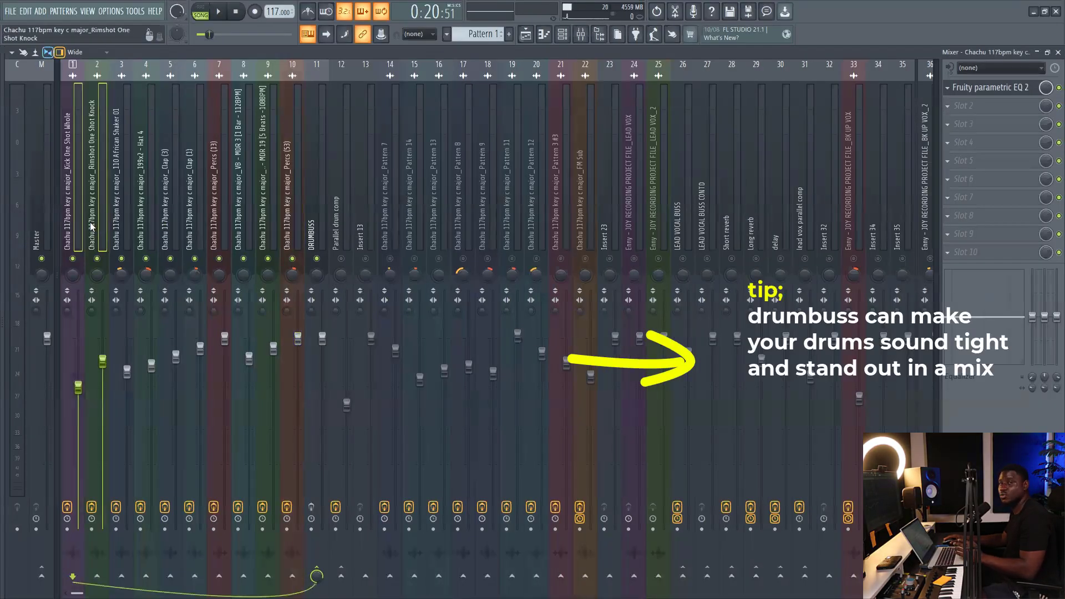
pyautogui.keyDown('ctrl'); pyautogui.click(115, 233); pyautogui.keyUp('ctrl')
pyautogui.keyDown('ctrl'); pyautogui.click(190, 236); pyautogui.keyUp('ctrl')
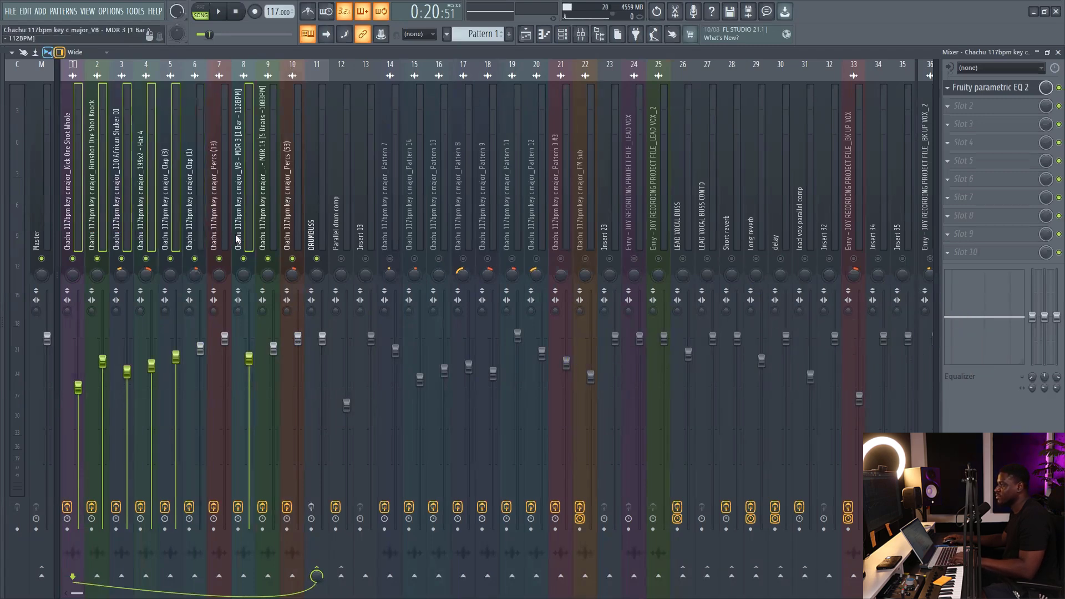
pyautogui.keyDown('ctrl'); pyautogui.click(219, 237); pyautogui.keyUp('ctrl')
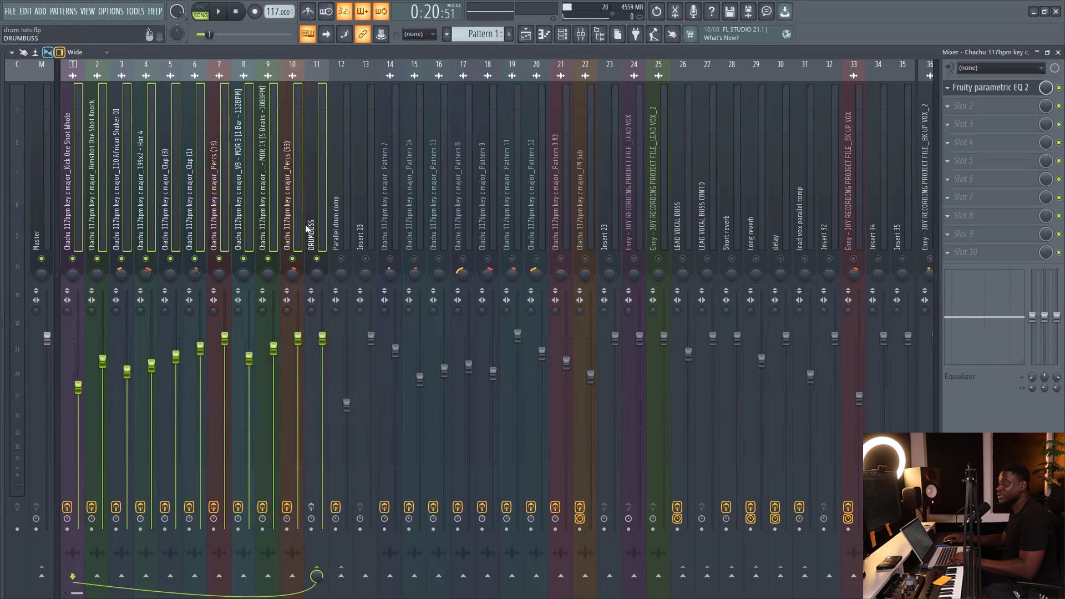
pyautogui.keyDown('ctrl'); pyautogui.click(365, 240); pyautogui.keyUp('ctrl')
pyautogui.keyDown('ctrl'); pyautogui.click(364, 240); pyautogui.keyUp('ctrl')
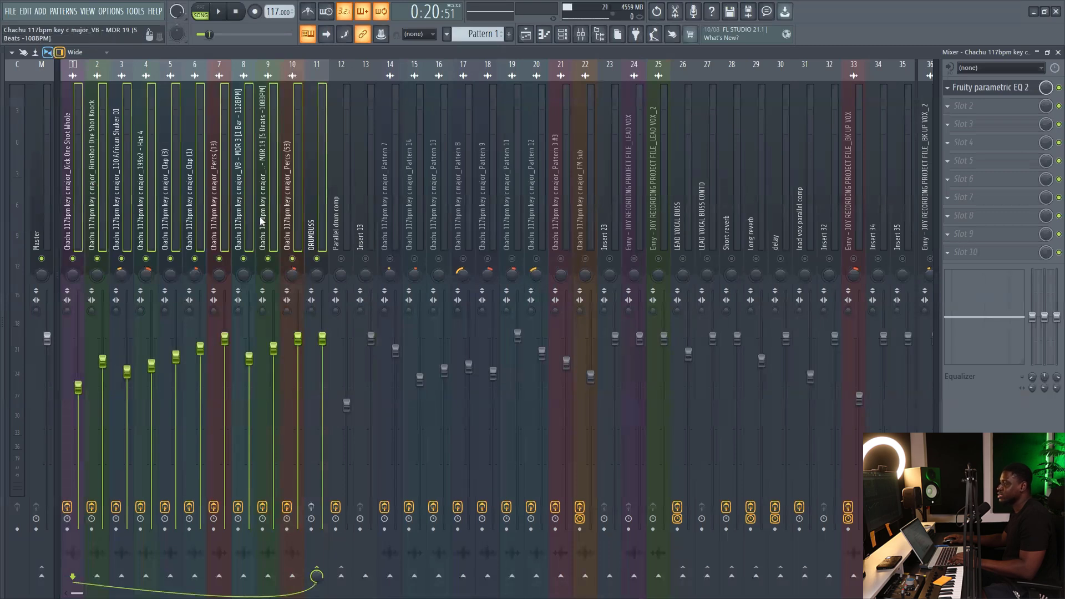
# Step: Route the selected drum tracks only to DRUMBUSS and verify their routing
pyautogui.rightClick(312, 234)
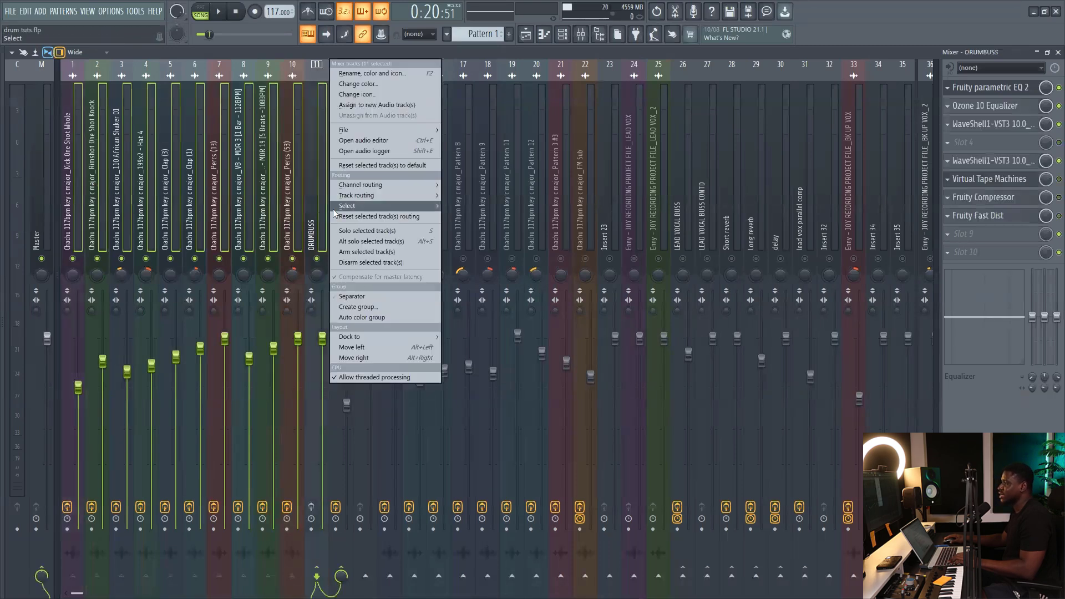
pyautogui.moveTo(344, 196)
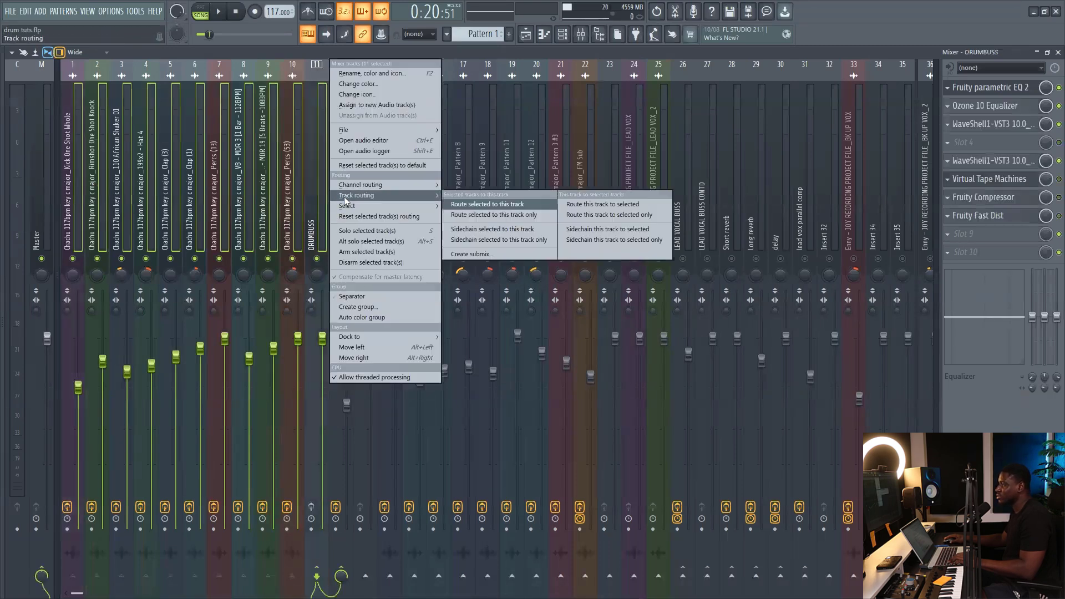
pyautogui.click(482, 216)
pyautogui.click(185, 137)
pyautogui.click(119, 150)
pyautogui.click(311, 220)
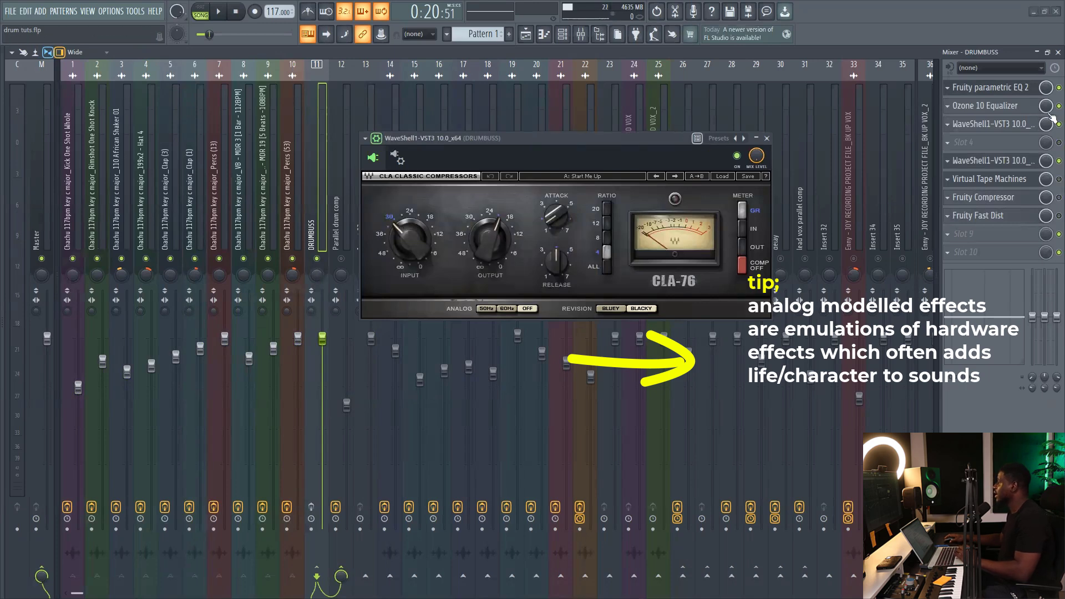
# Step: Move the WaveShell effect down one slot and place the Scheps 73 and CLA-76 windows apart
pyautogui.moveTo(999, 128); pyautogui.dragTo(1000, 145)
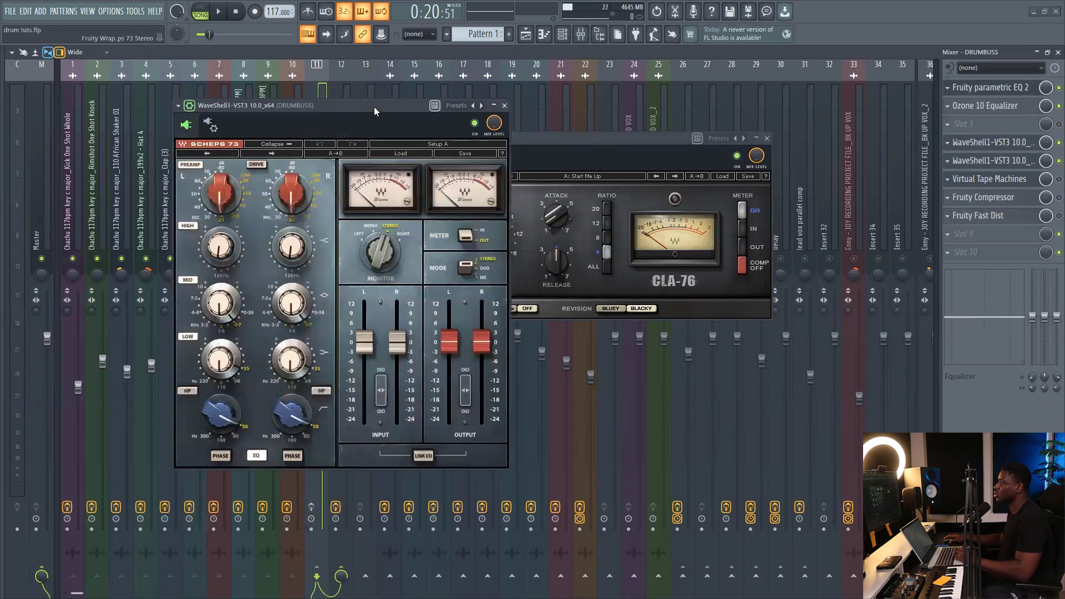
pyautogui.moveTo(366, 108); pyautogui.dragTo(228, 102)
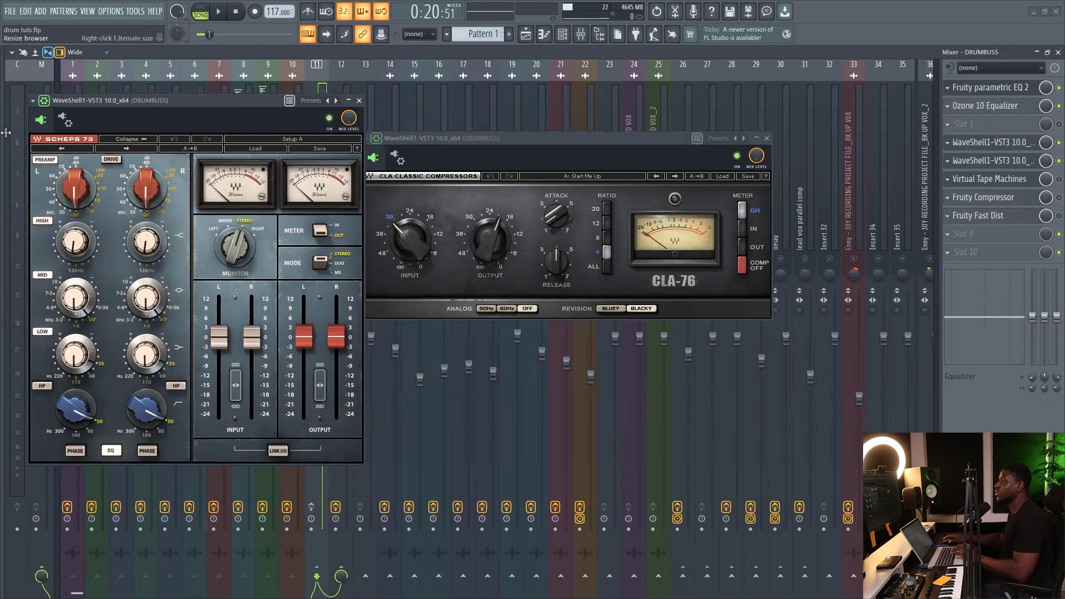
pyautogui.moveTo(503, 140); pyautogui.dragTo(564, 147)
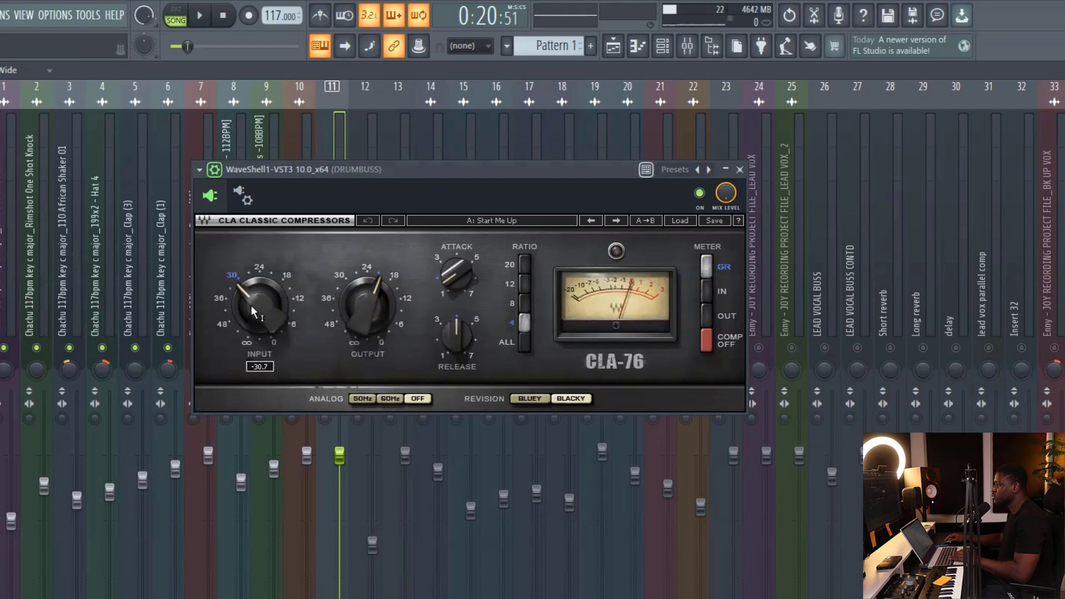
# Step: Turn the DRUMBUSS CLA-76 INPUT knob down to about -30
pyautogui.moveTo(250, 305); pyautogui.dragTo(251, 308)
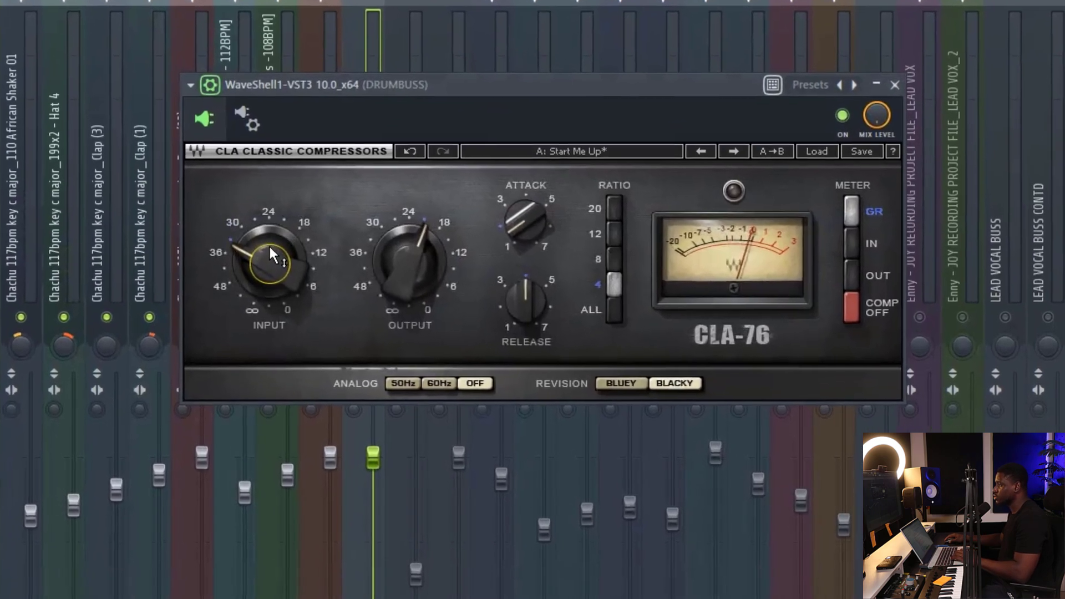
pyautogui.moveTo(260, 306); pyautogui.dragTo(259, 302)
pyautogui.moveTo(271, 251); pyautogui.dragTo(272, 252)
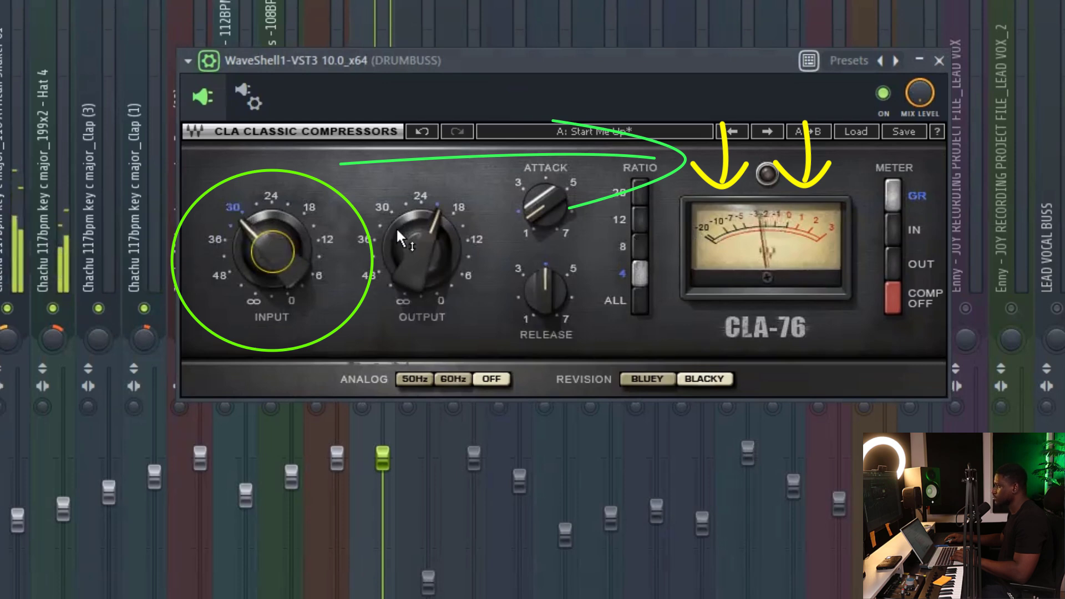
pyautogui.moveTo(389, 228)
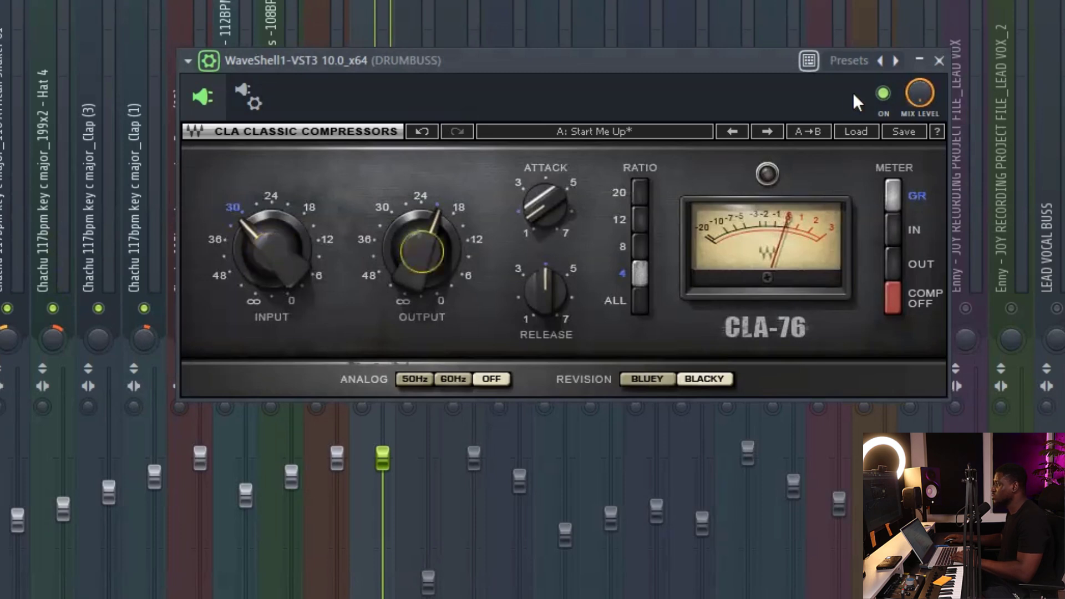
# Step: Bypass and re-enable the CLA-76 to compare, then lower its output to -21.4
pyautogui.click(883, 94)
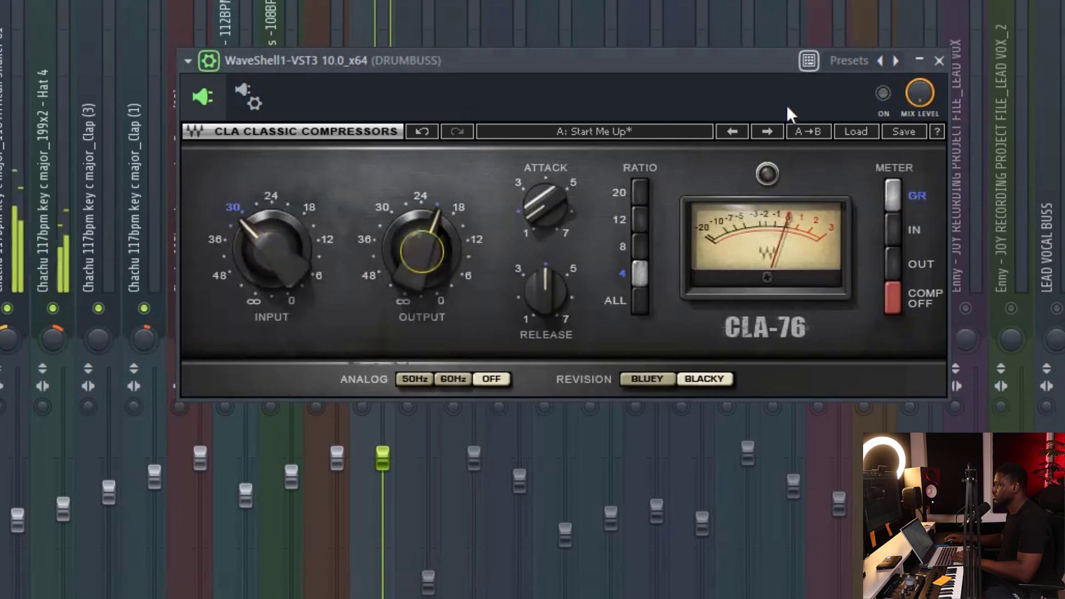
pyautogui.click(884, 95)
pyautogui.moveTo(427, 250); pyautogui.dragTo(423, 227)
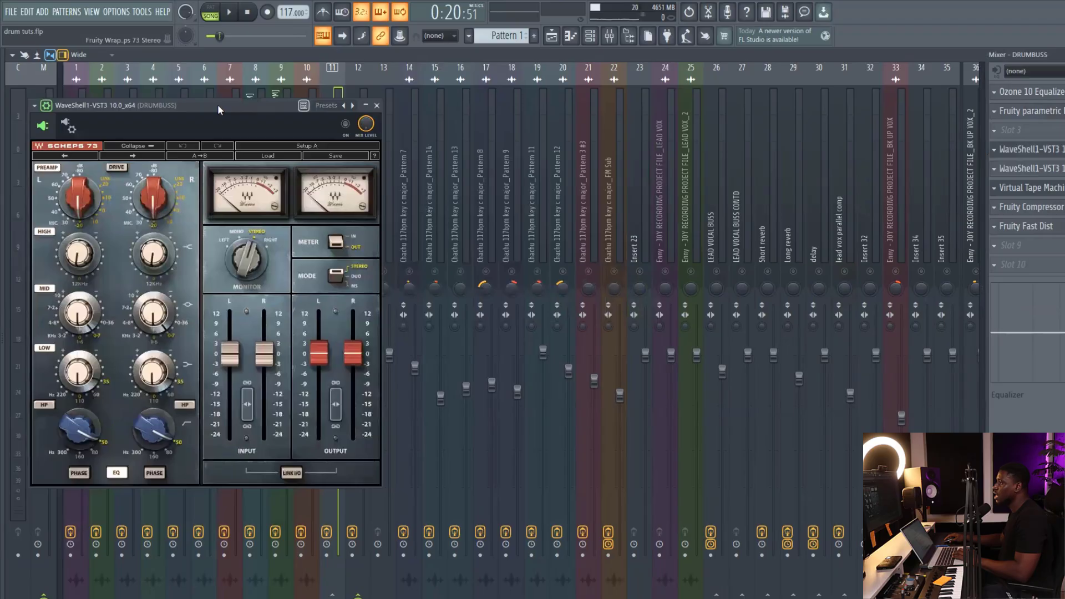
# Step: Try Scheps 73 left MID boosts and cuts, settling at about 0.8 dB
pyautogui.moveTo(218, 105); pyautogui.dragTo(442, 122)
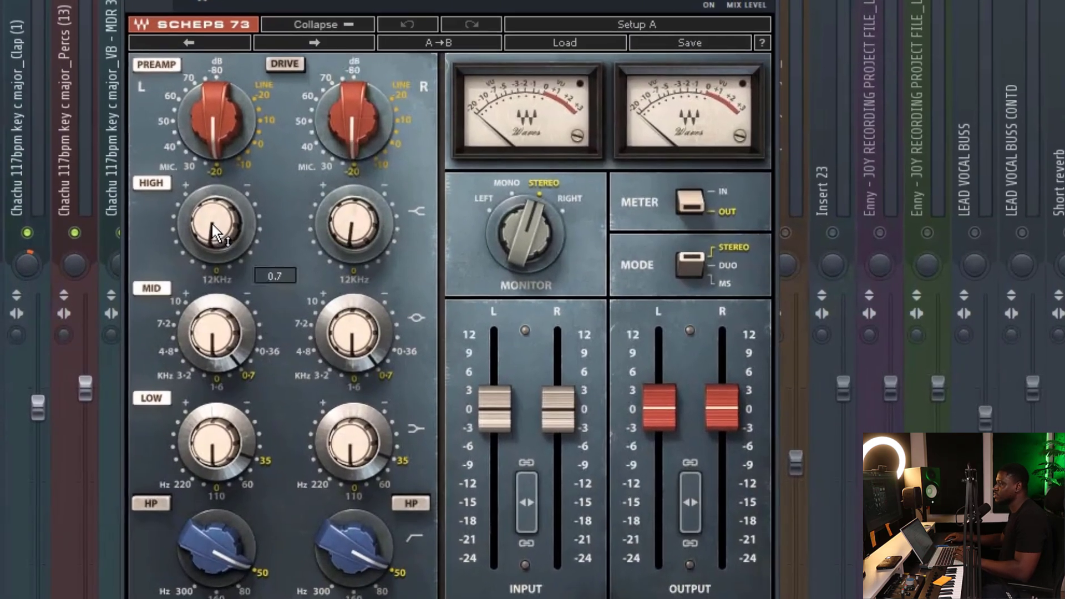
pyautogui.moveTo(304, 267)
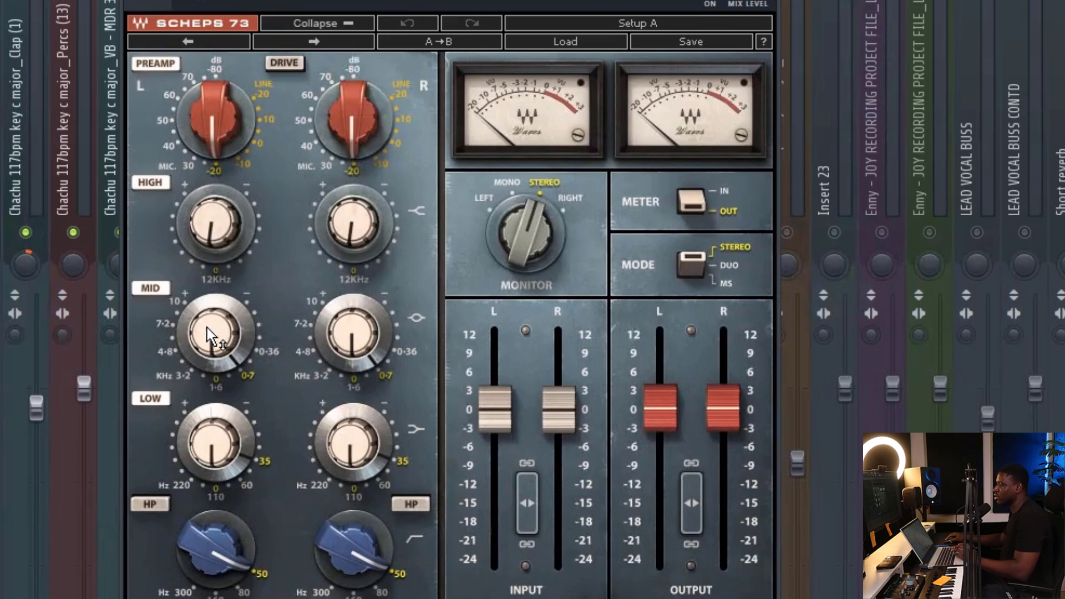
pyautogui.moveTo(209, 328)
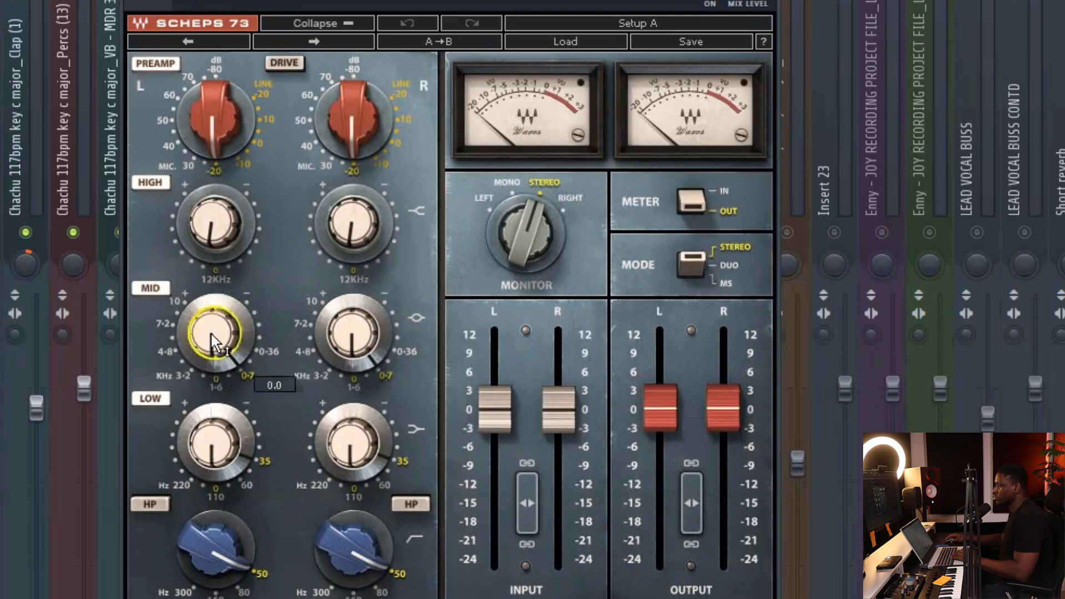
pyautogui.scroll(1, 220, 349)
pyautogui.moveTo(212, 339); pyautogui.dragTo(212, 299)
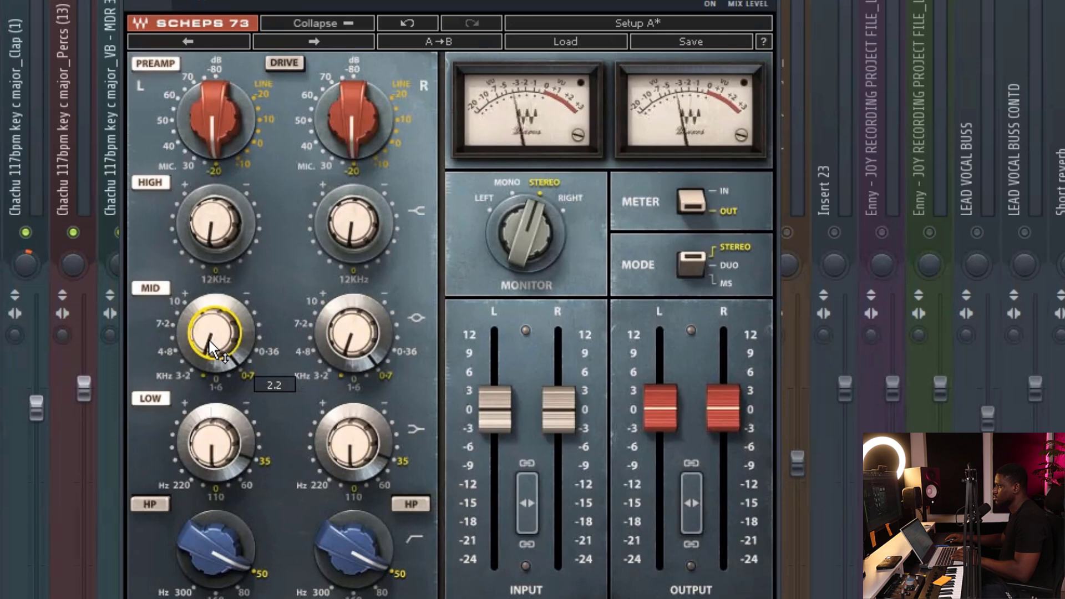
pyautogui.moveTo(210, 348); pyautogui.dragTo(210, 377)
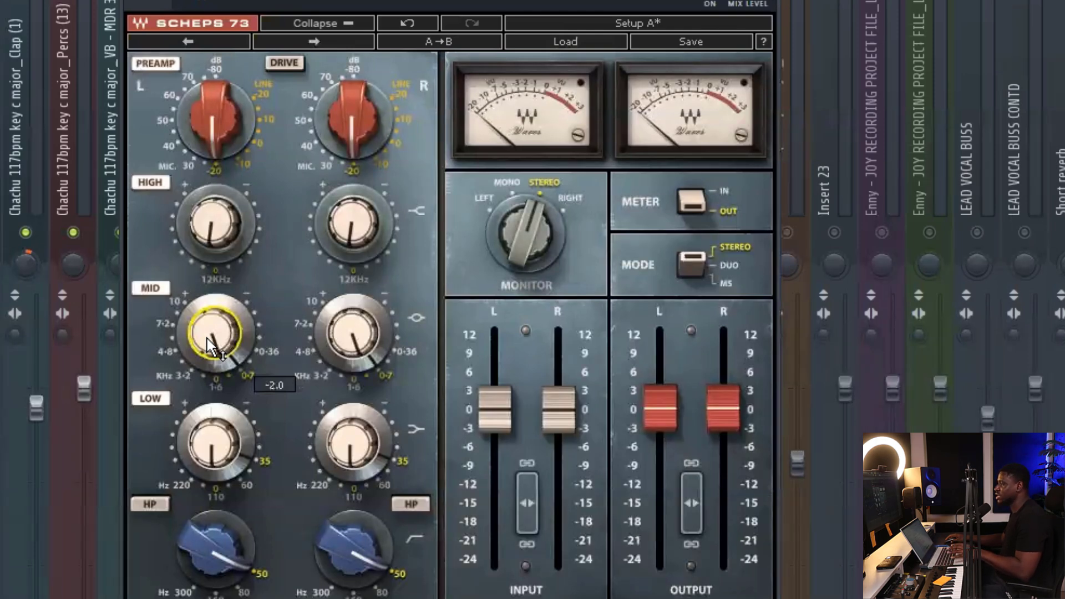
pyautogui.moveTo(210, 347); pyautogui.dragTo(211, 329)
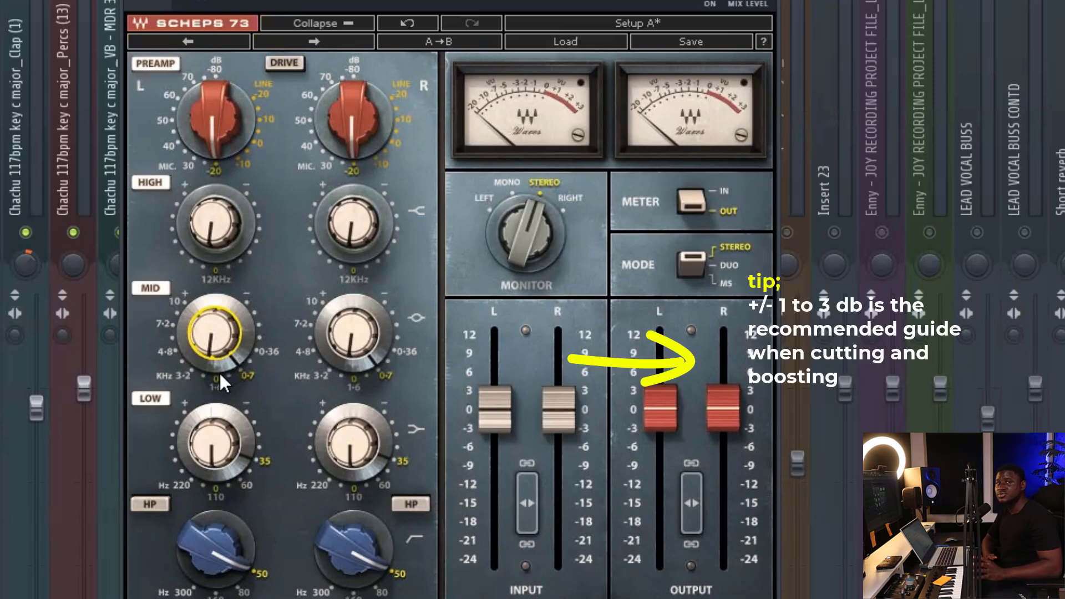
# Step: Check the Scheps 73 MID gain and nudge it up to 1.1 dB
pyautogui.moveTo(220, 345)
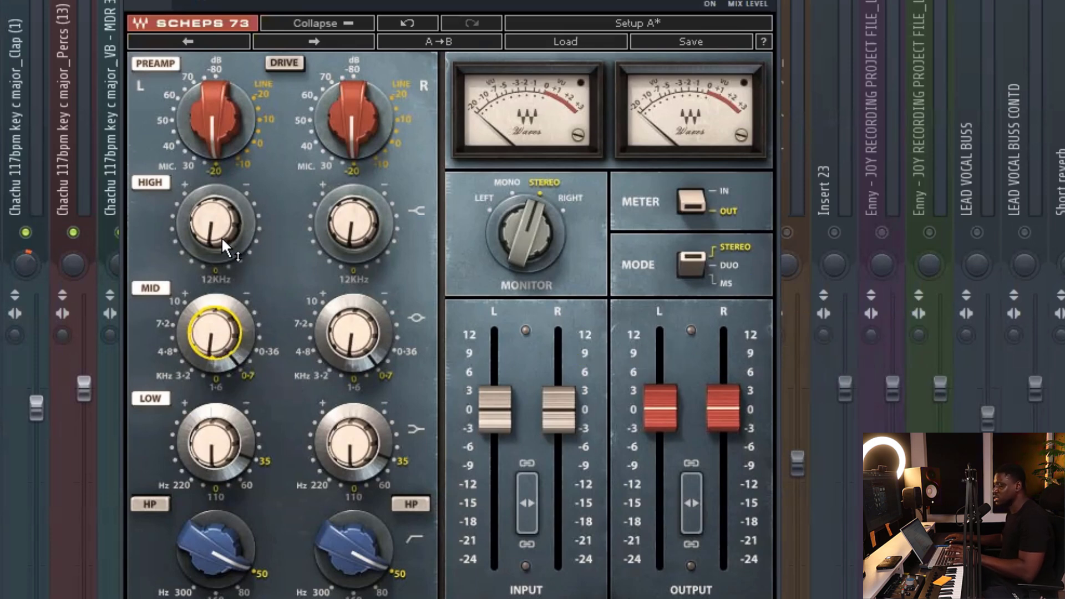
pyautogui.moveTo(195, 231)
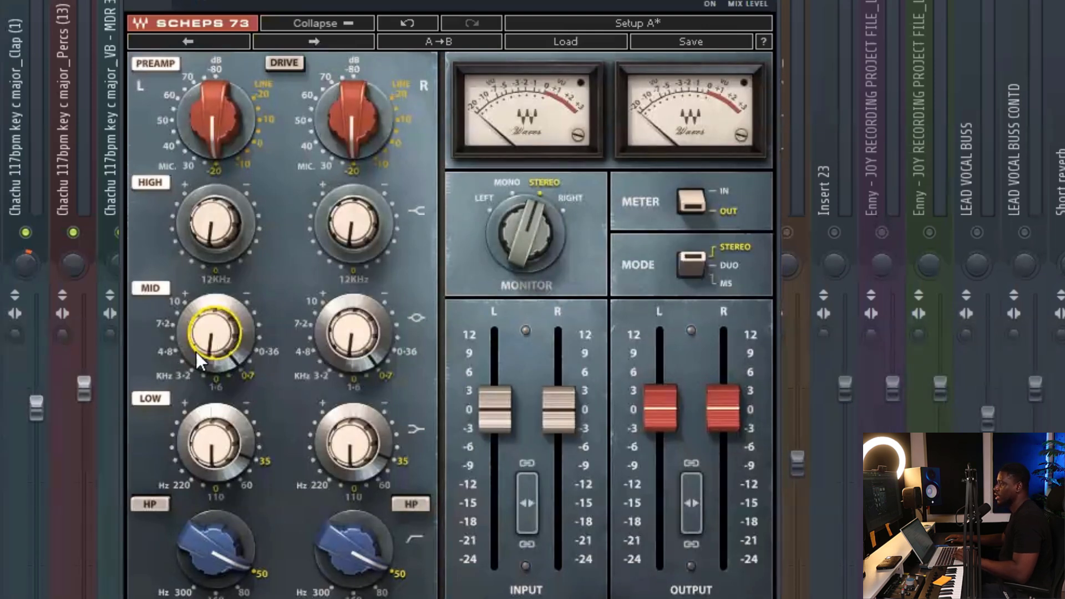
pyautogui.click(210, 337)
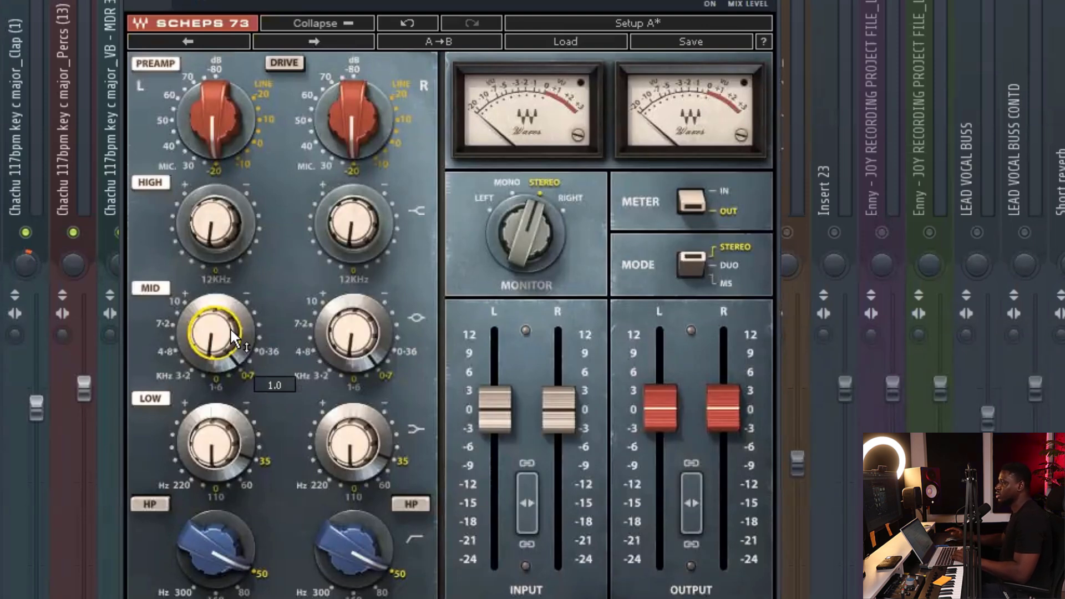
pyautogui.scroll(1, 232, 336)
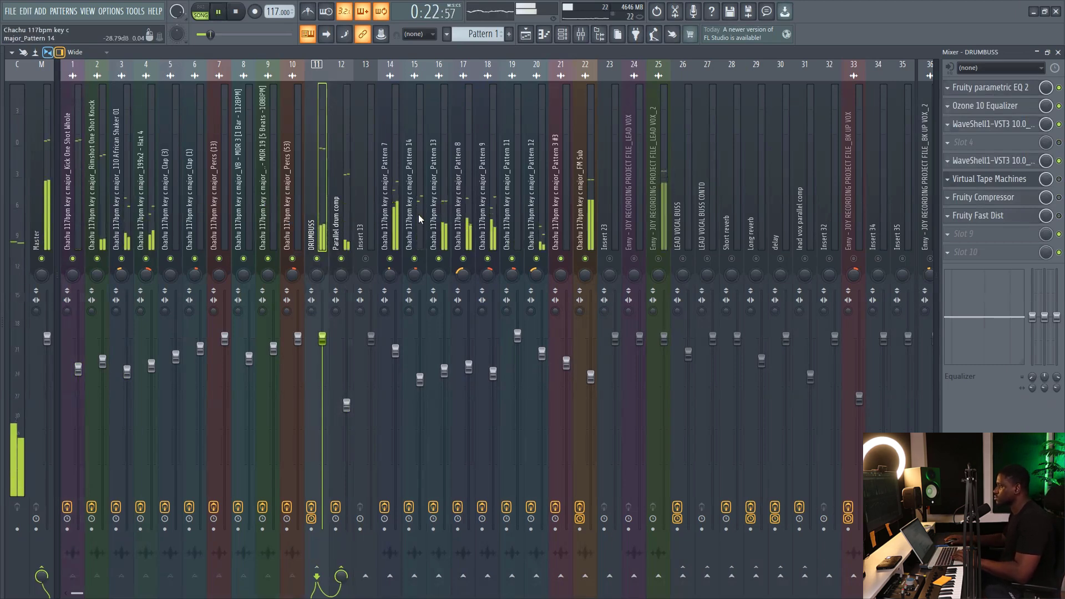
pyautogui.click(107, 209)
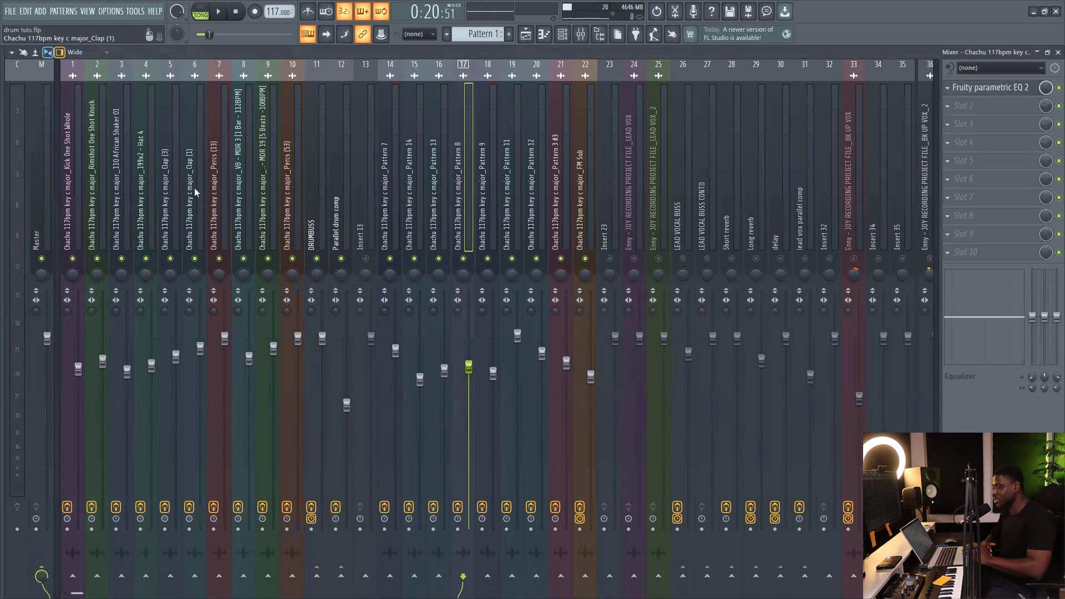
pyautogui.press('space')
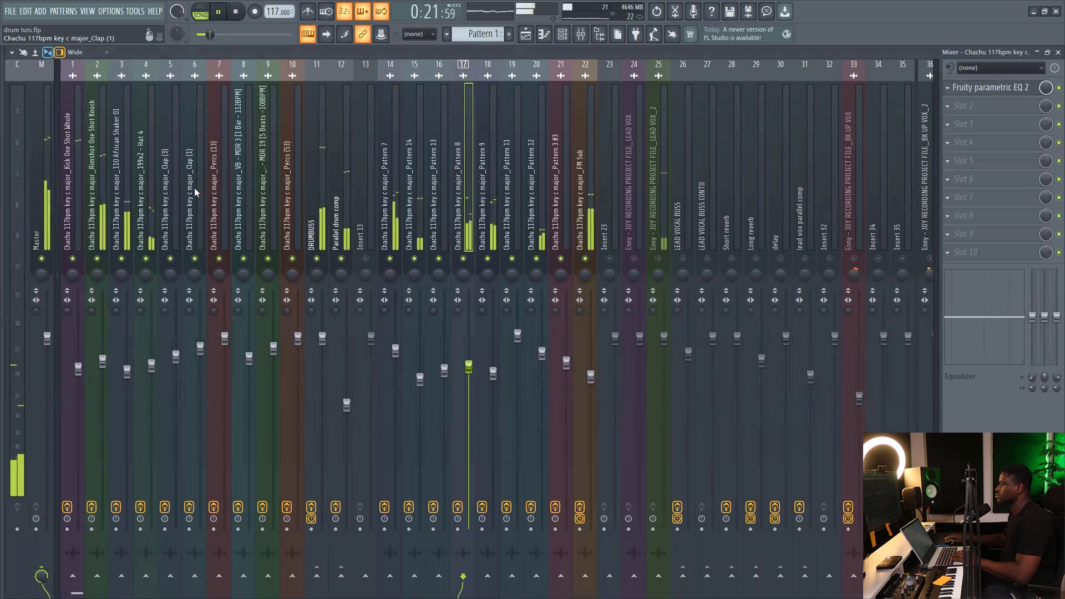
pyautogui.click(526, 36)
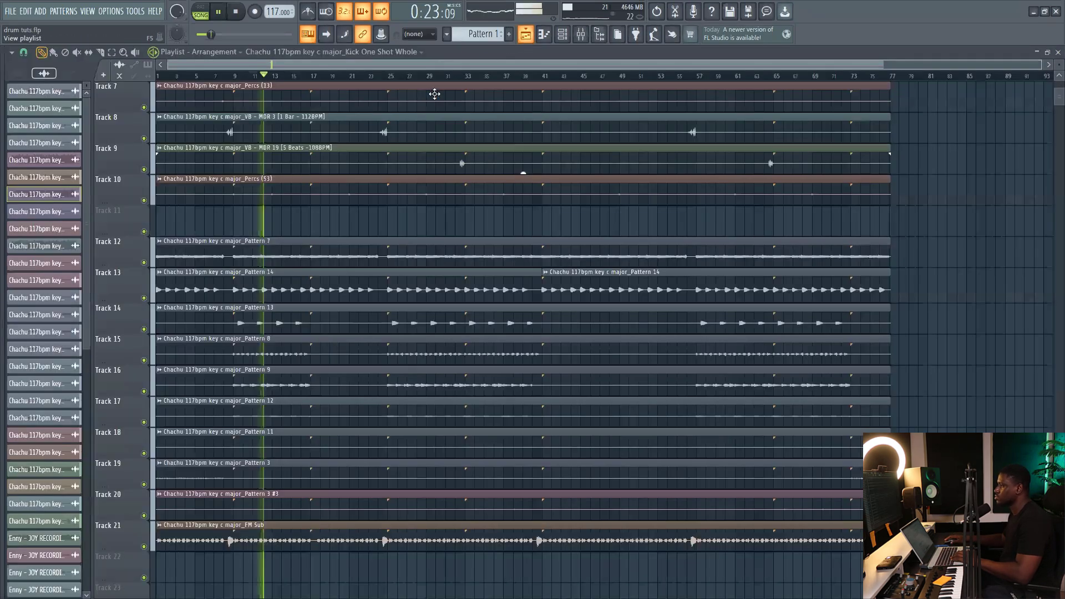
pyautogui.scroll(-1, 357, 161)
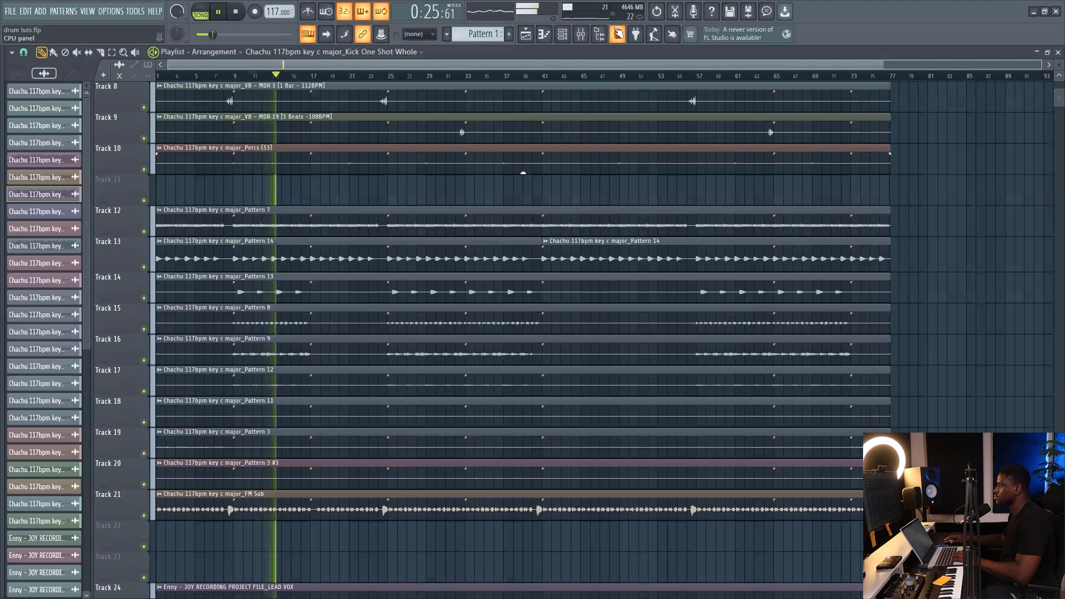
pyautogui.click(585, 38)
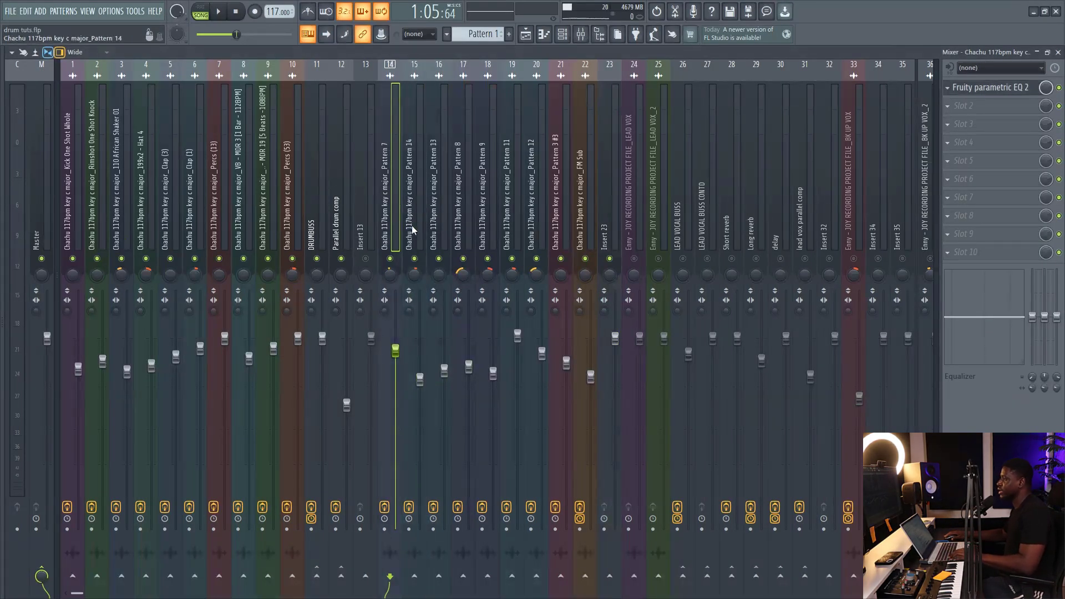
# Step: Route the selected melodic inserts 14–22 only into Insert 23
pyautogui.moveTo(411, 226); pyautogui.dragTo(601, 220)
pyautogui.rightClick(600, 218)
pyautogui.moveTo(643, 196)
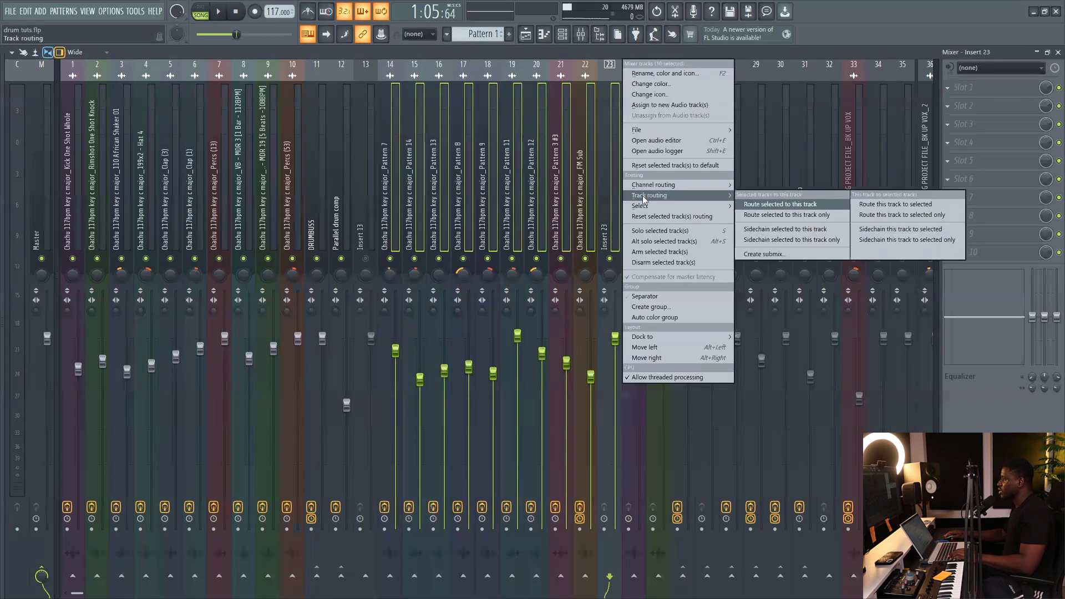
pyautogui.click(778, 213)
# Step: Select Insert 23 and start renaming it to 'Melody buss'
pyautogui.click(561, 214)
pyautogui.click(599, 220)
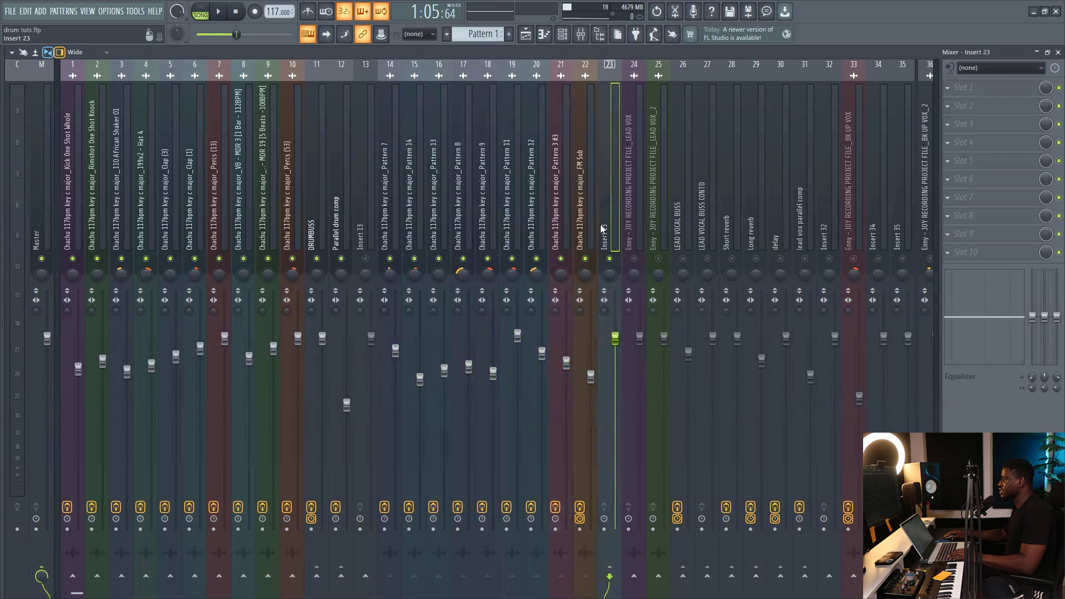
pyautogui.click(583, 227)
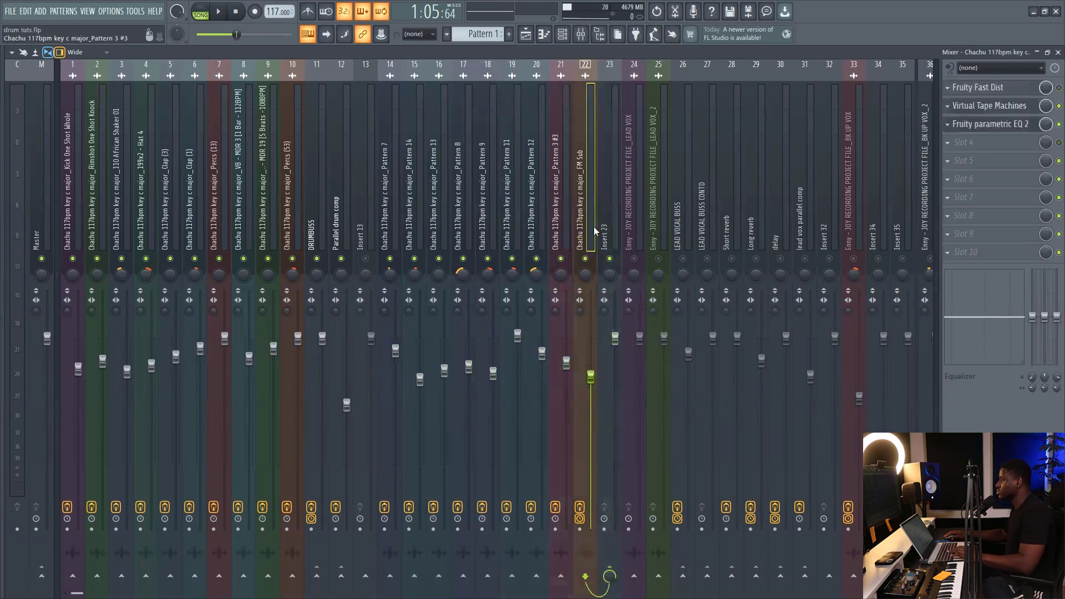
pyautogui.rightClick(599, 225)
pyautogui.click(661, 79)
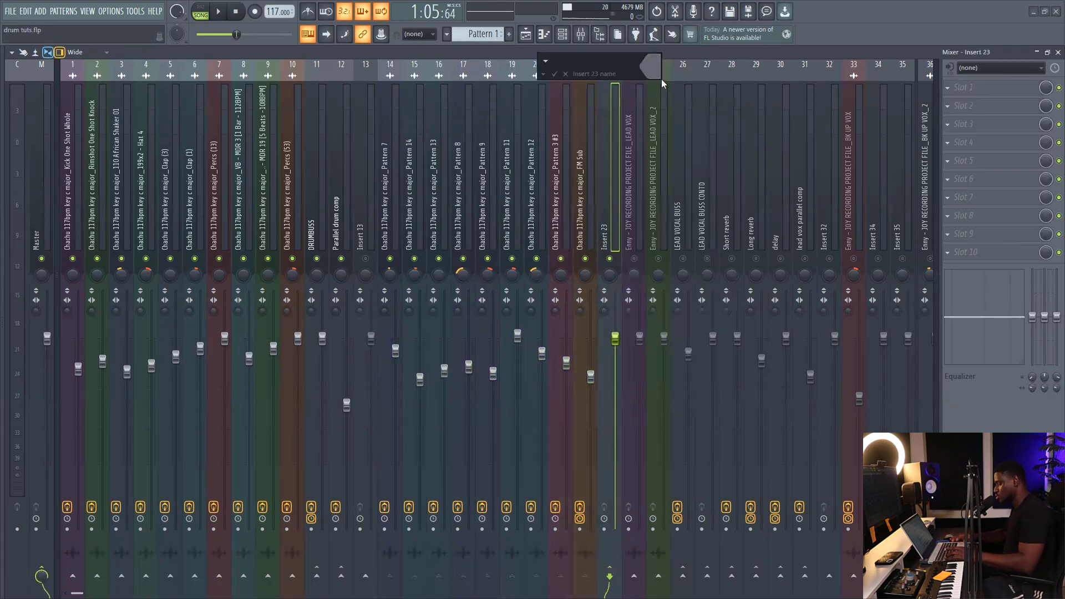
pyautogui.write('Melo')
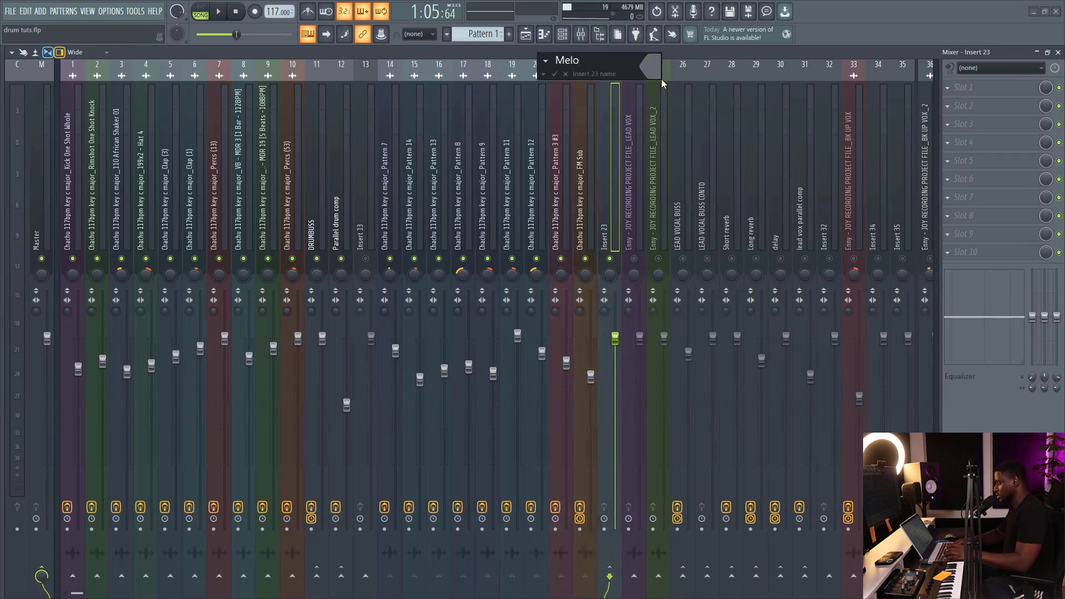
pyautogui.write('dy buss')
# Step: Confirm the Melody buss name and switch the Ozone EQ to Mid/Side processing
pyautogui.press('Return')
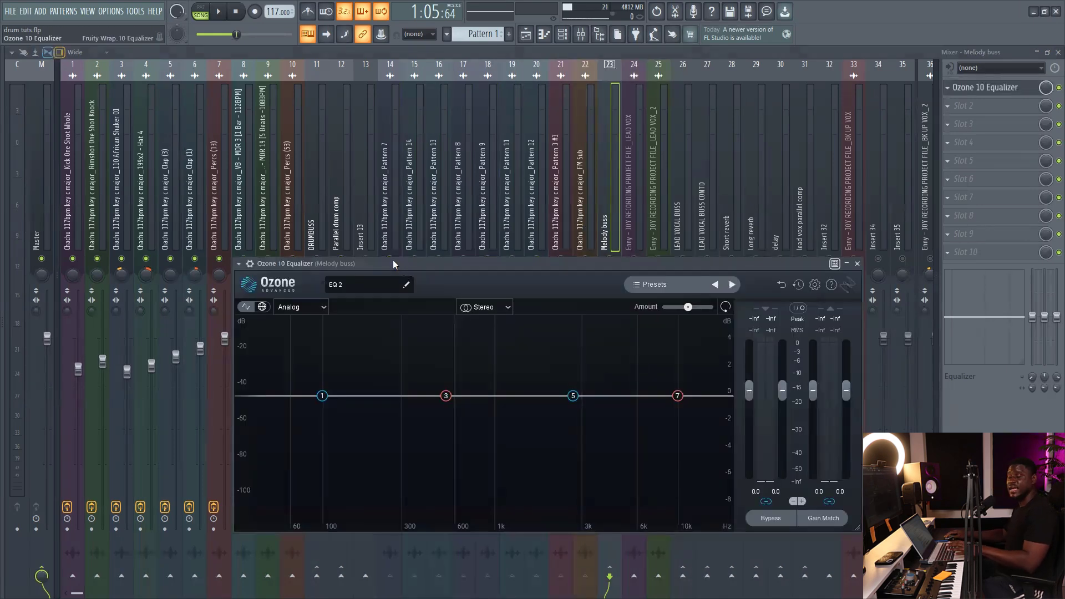
pyautogui.moveTo(393, 263); pyautogui.dragTo(383, 210)
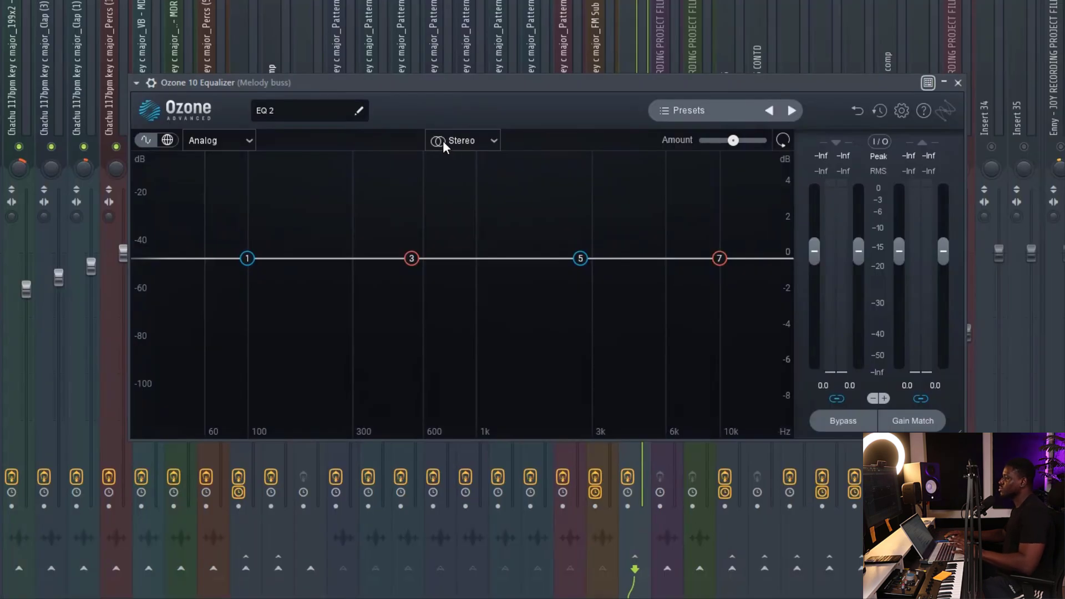
pyautogui.click(464, 254)
pyautogui.click(464, 284)
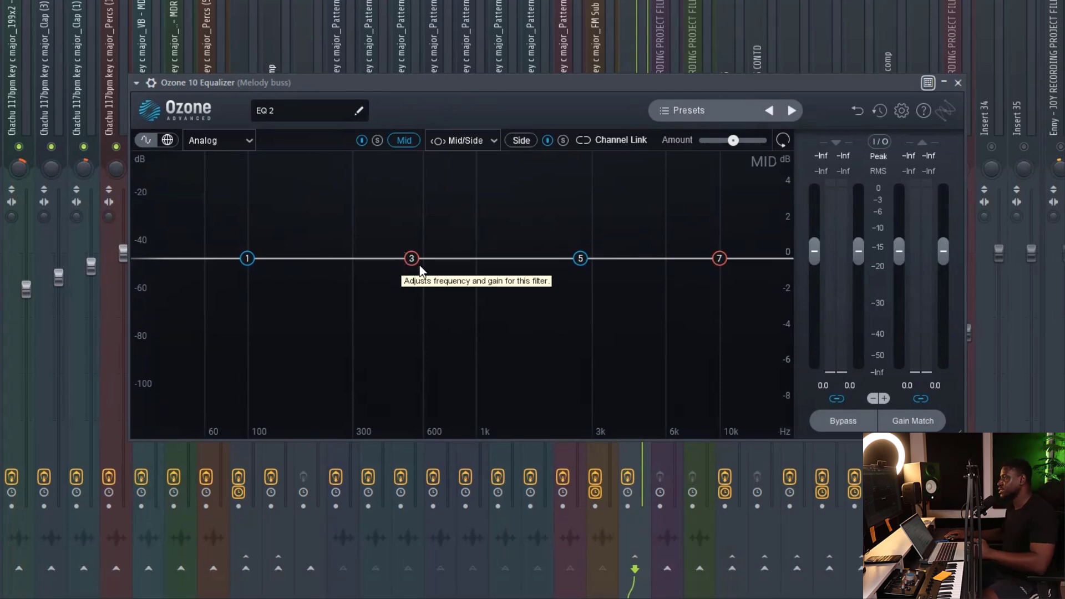
# Step: Make Ozone band 3 a wide 2 dB mid-channel cut at 623 Hz
pyautogui.moveTo(411, 258); pyautogui.dragTo(418, 294)
pyautogui.scroll(-3, 412, 288)
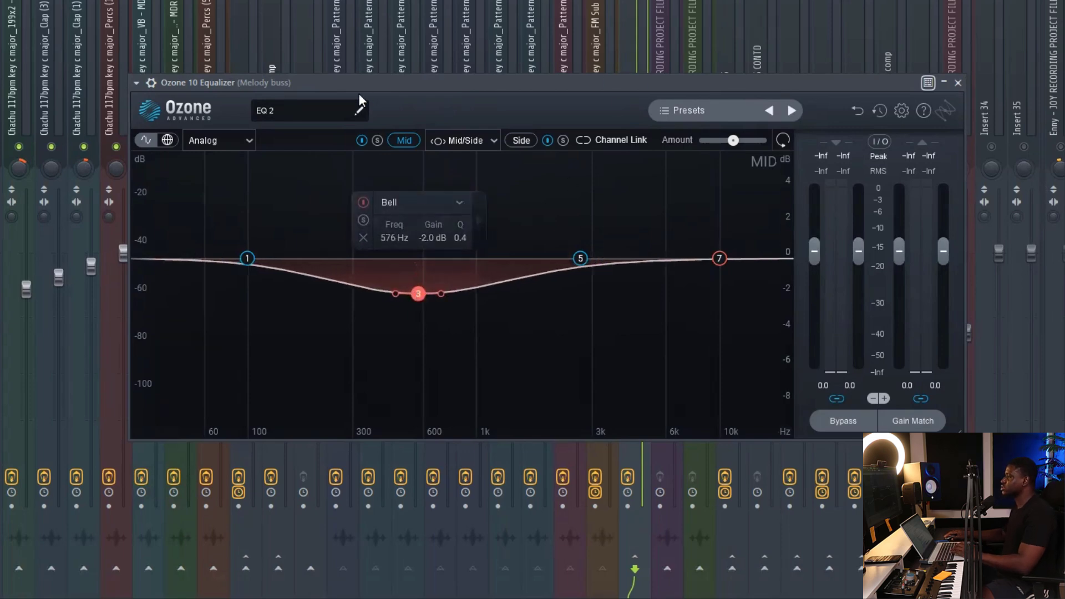
pyautogui.moveTo(470, 88); pyautogui.dragTo(435, 114)
pyautogui.moveTo(383, 321); pyautogui.dragTo(392, 320)
pyautogui.click(118, 110)
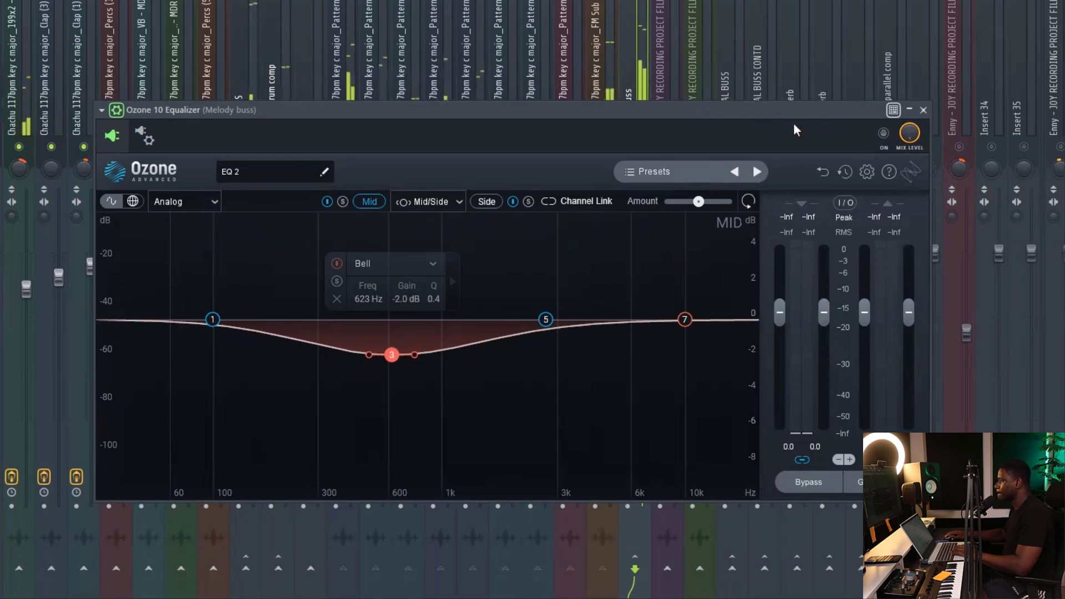
pyautogui.click(885, 138)
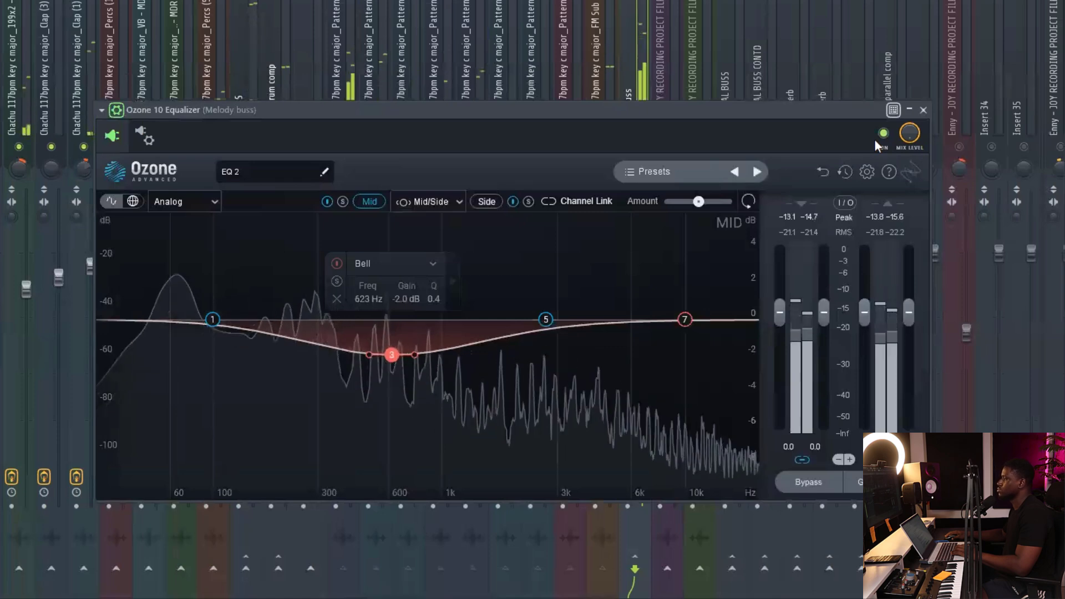
pyautogui.click(883, 136)
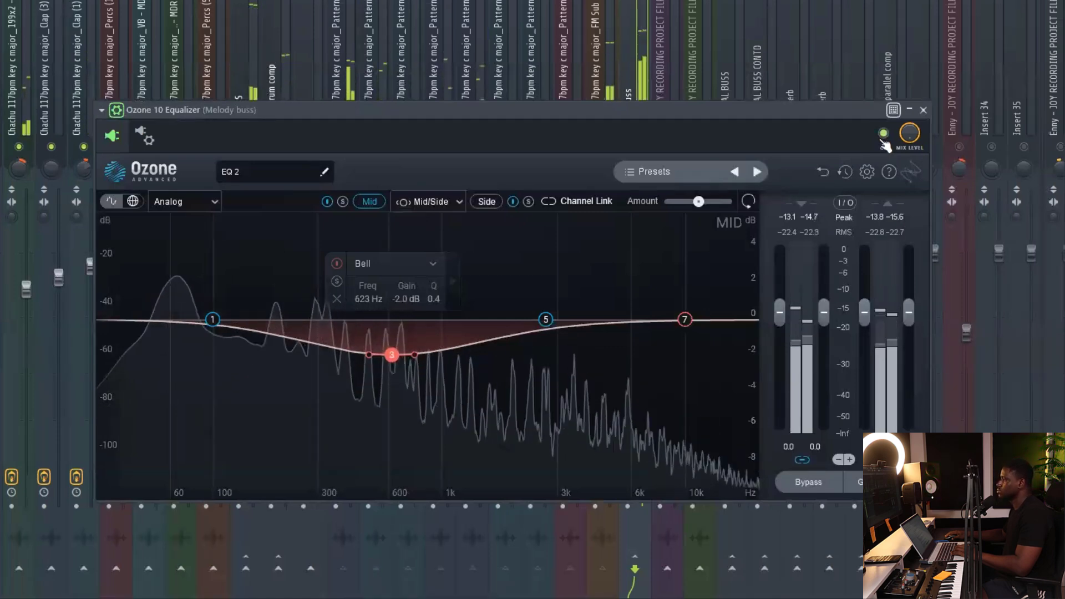
pyautogui.press('space')
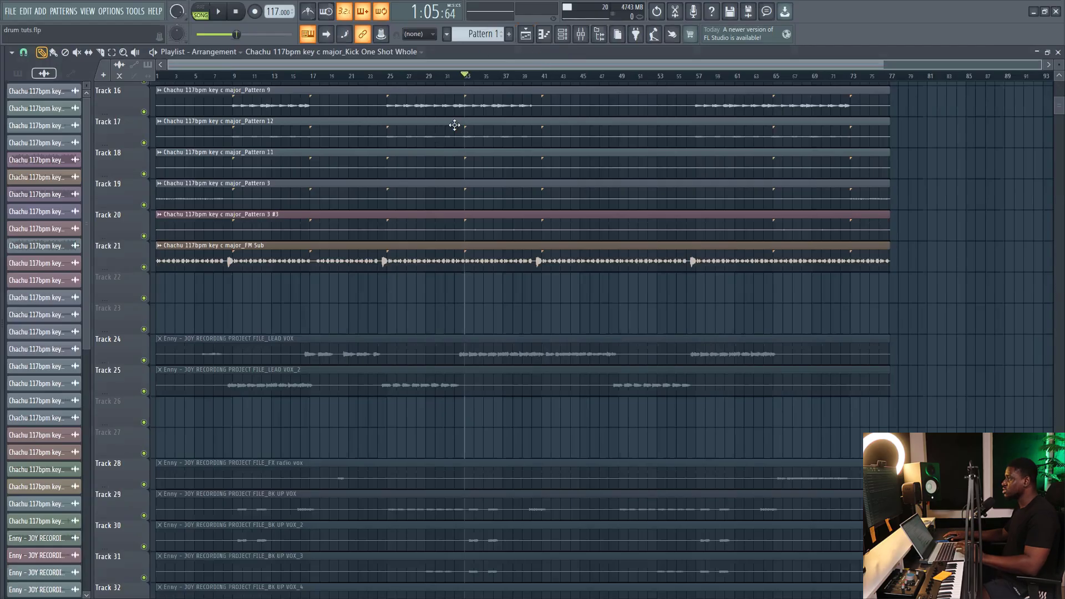
# Step: Open the FILE menu to reach the export options
pyautogui.scroll(5, 444, 166)
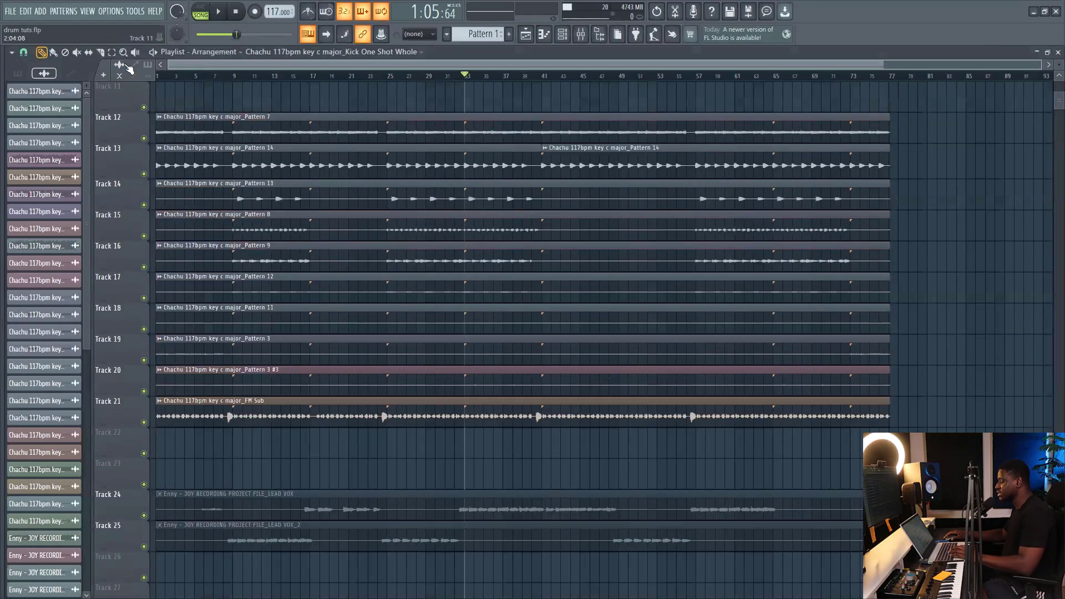
pyautogui.click(11, 11)
# Step: Export the song as beat.wav with the WAV bit depth set to 32Bit float
pyautogui.moveTo(40, 121)
pyautogui.click(232, 126)
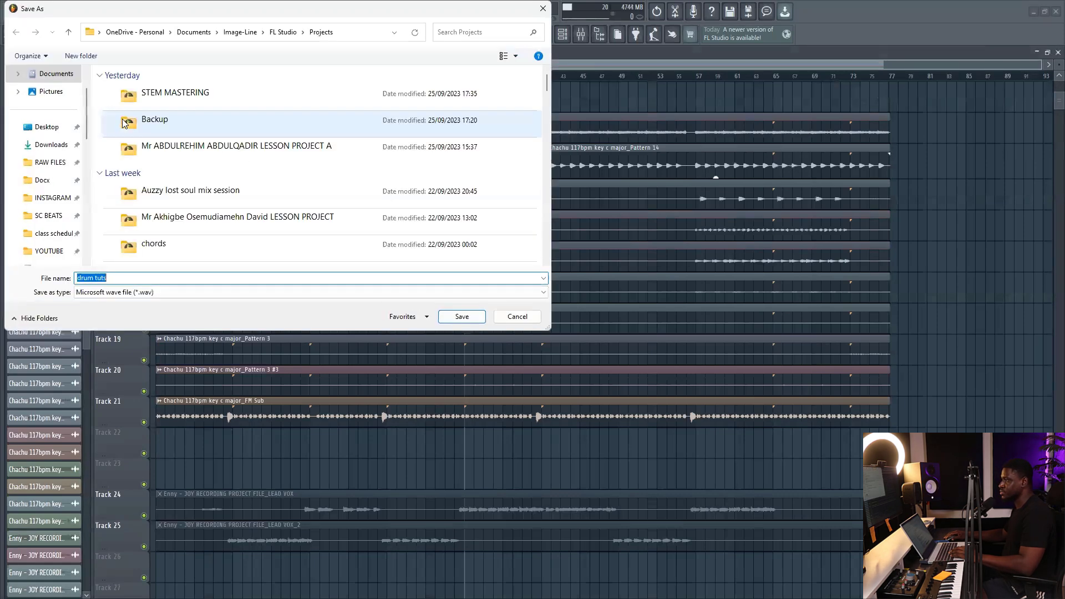
pyautogui.press('Return')
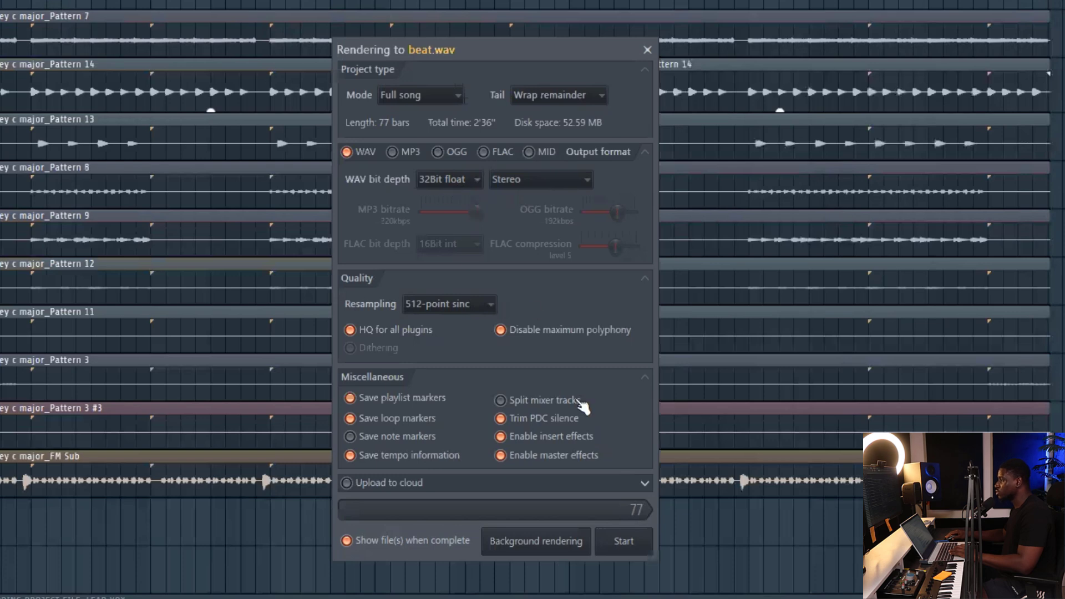
pyautogui.click(449, 183)
pyautogui.click(440, 215)
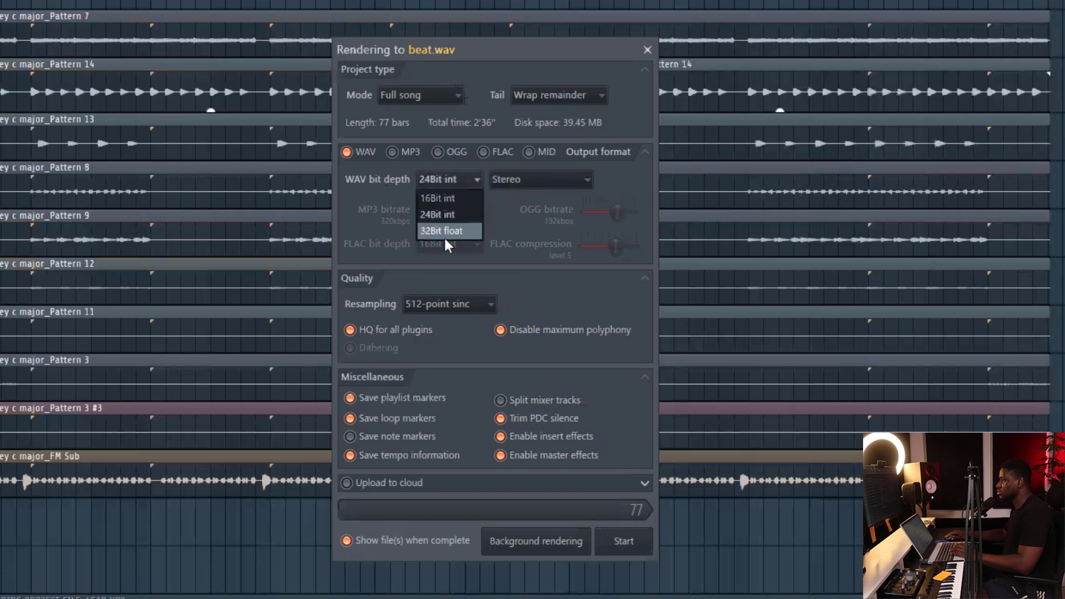
pyautogui.click(445, 229)
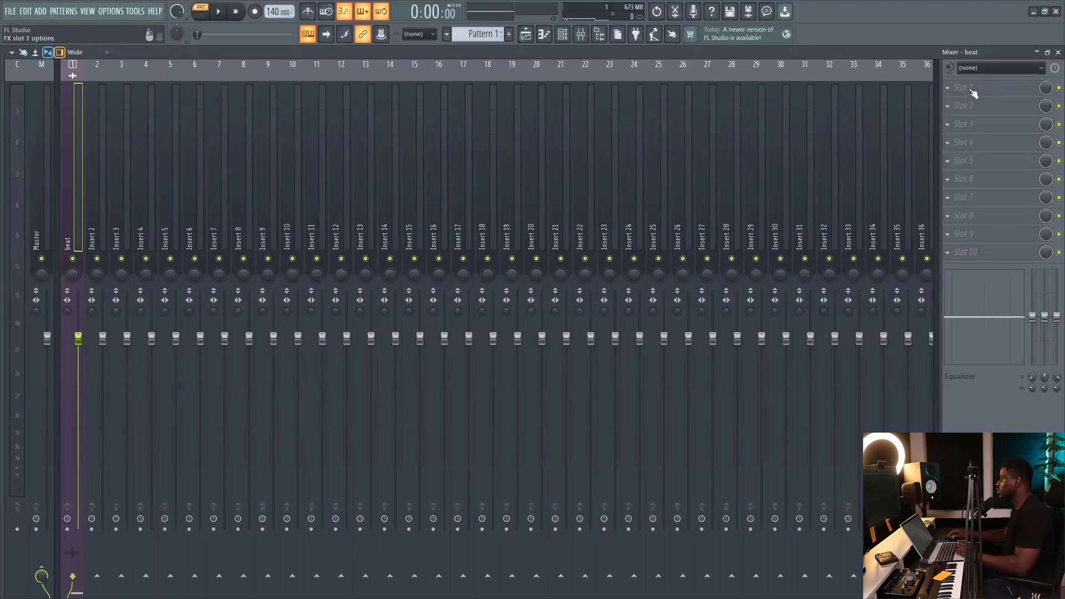
# Step: Load Fruity Parametric EQ 2 on the beat insert and make band 1 a steep high-pass
pyautogui.click(968, 90)
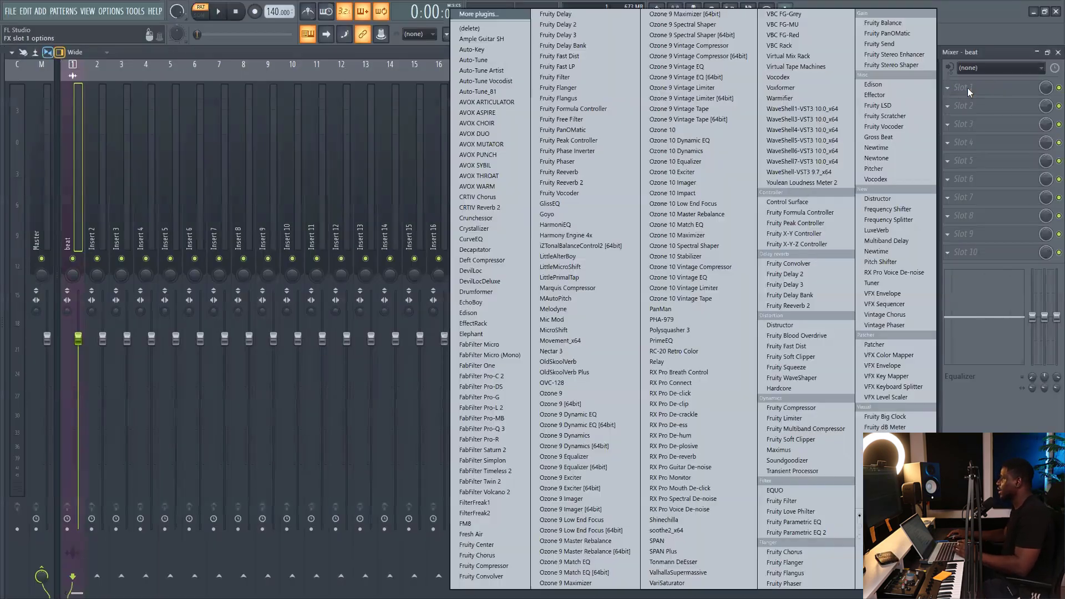
pyautogui.click(805, 533)
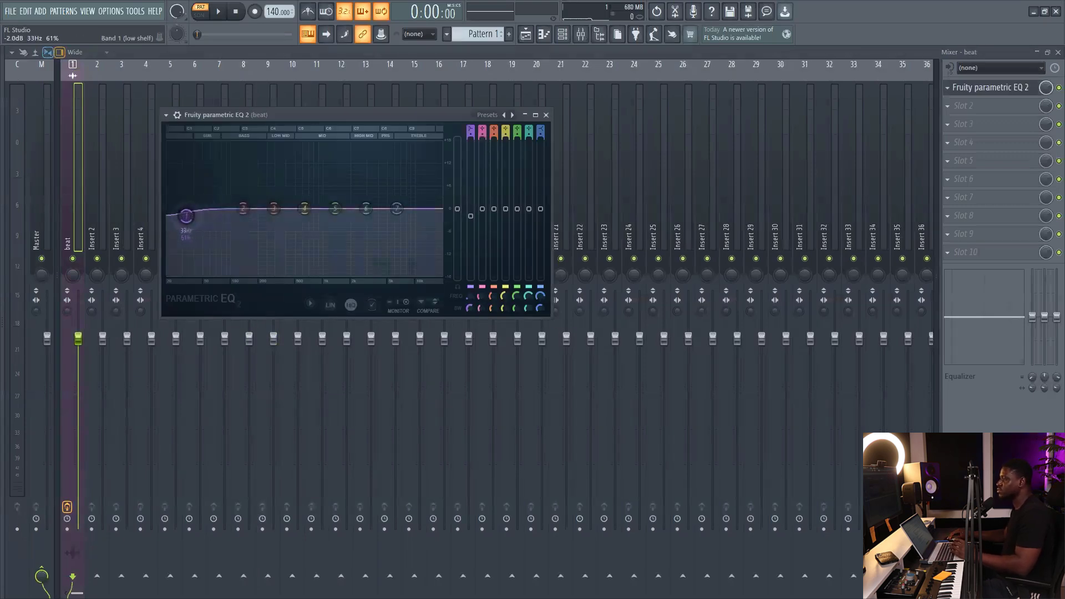
pyautogui.rightClick(188, 217)
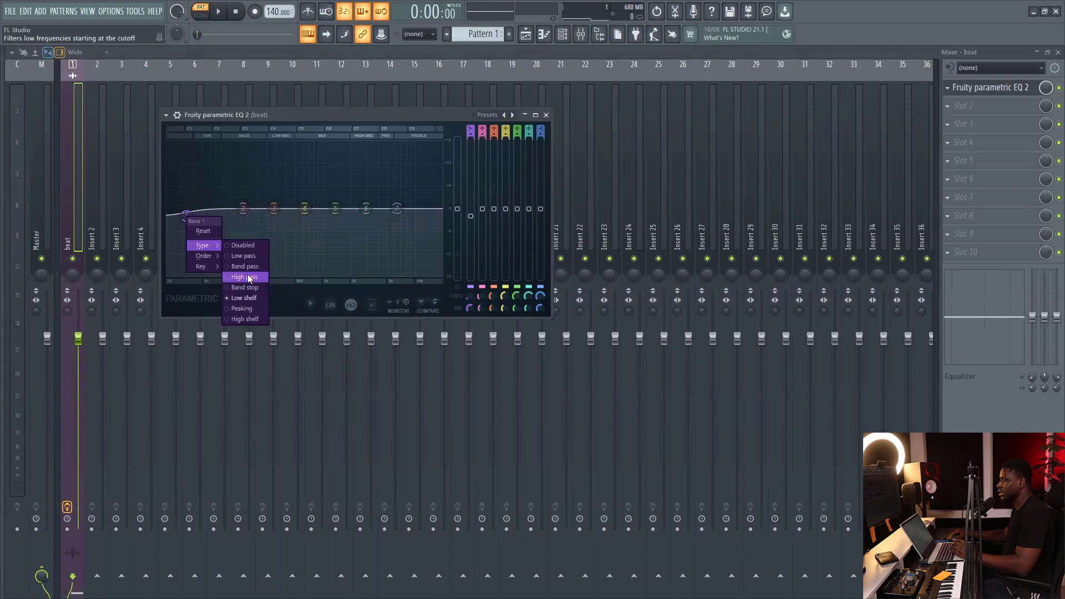
pyautogui.click(247, 275)
pyautogui.rightClick(187, 209)
pyautogui.click(233, 249)
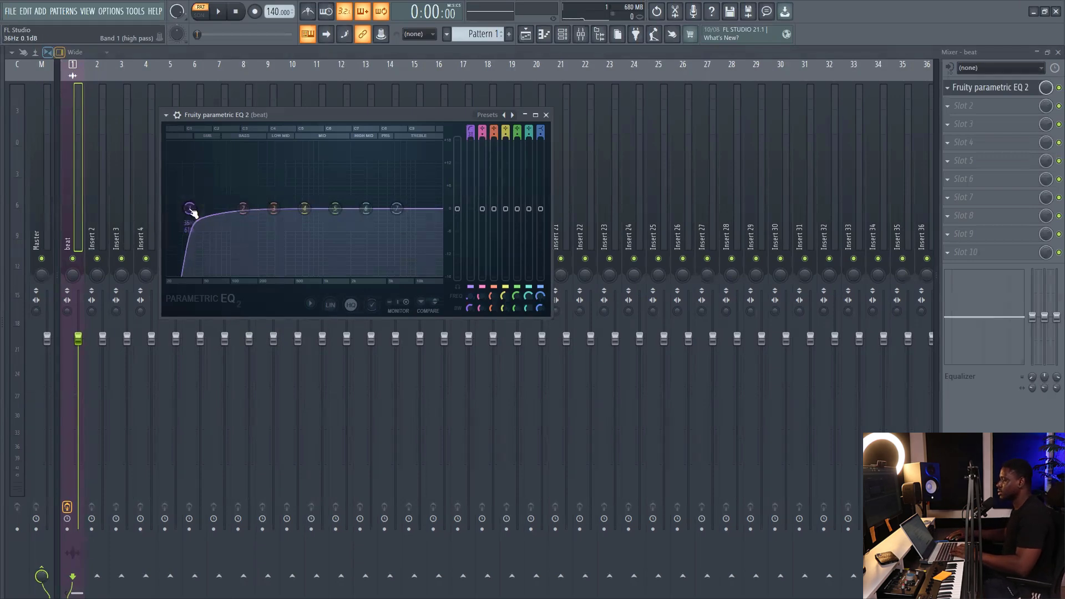
# Step: Play the song and jump to around 1:03
pyautogui.click(200, 15)
pyautogui.press('space')
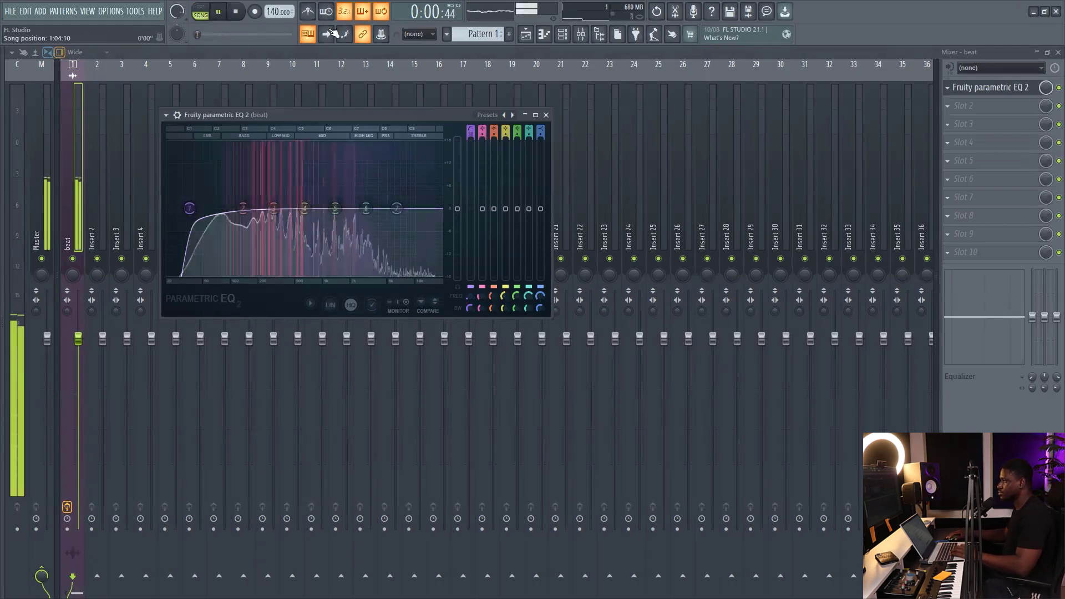
pyautogui.moveTo(198, 34); pyautogui.dragTo(230, 36)
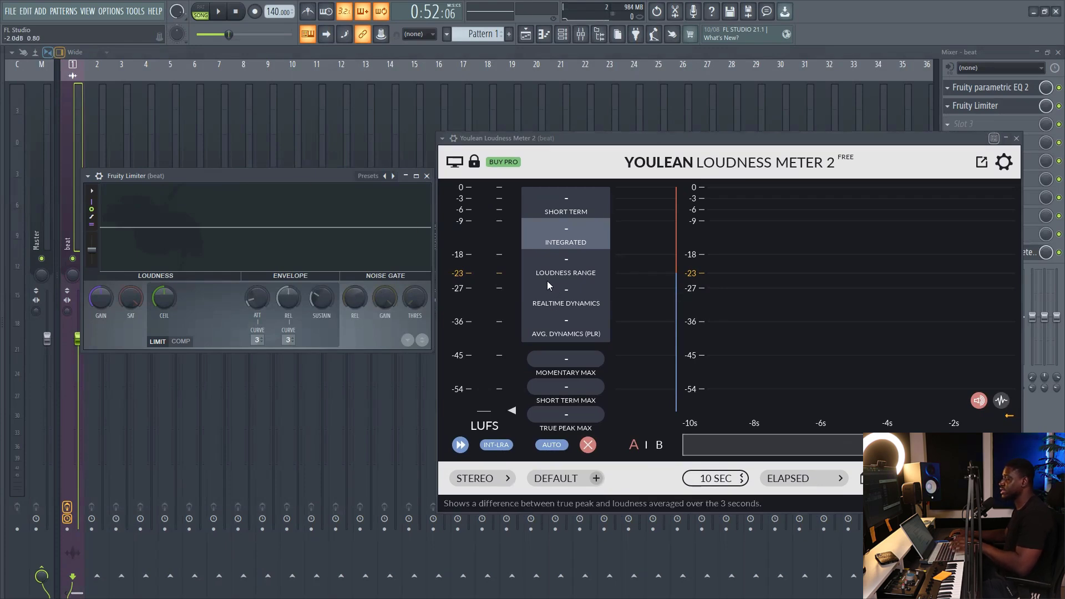
# Step: Raise the limiter ceiling and push the gain to 11.2 dB during playback, then clear the meter
pyautogui.moveTo(158, 301); pyautogui.dragTo(157, 274)
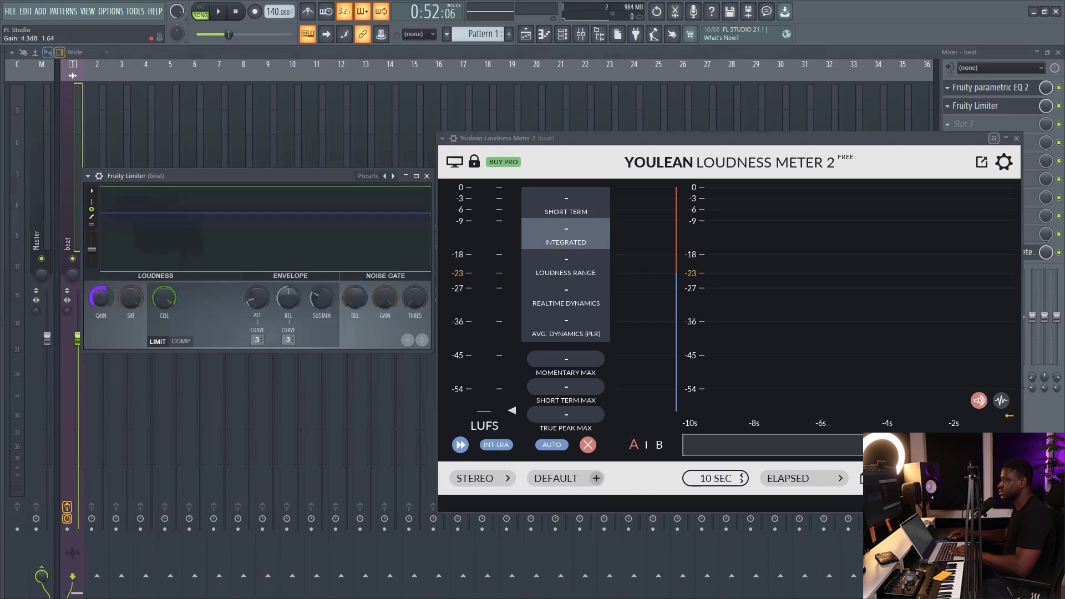
pyautogui.moveTo(101, 300); pyautogui.dragTo(106, 302)
pyautogui.press('space')
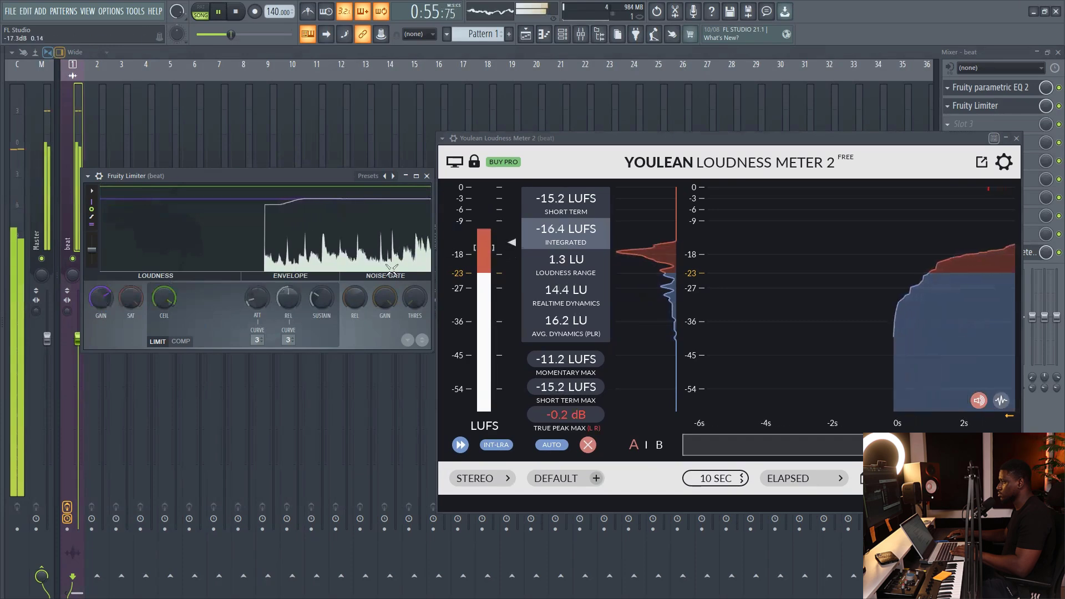
pyautogui.moveTo(101, 299)
pyautogui.mouseDown()
pyautogui.moveTo(101, 258)
pyautogui.moveTo(103, 307)
pyautogui.mouseUp()
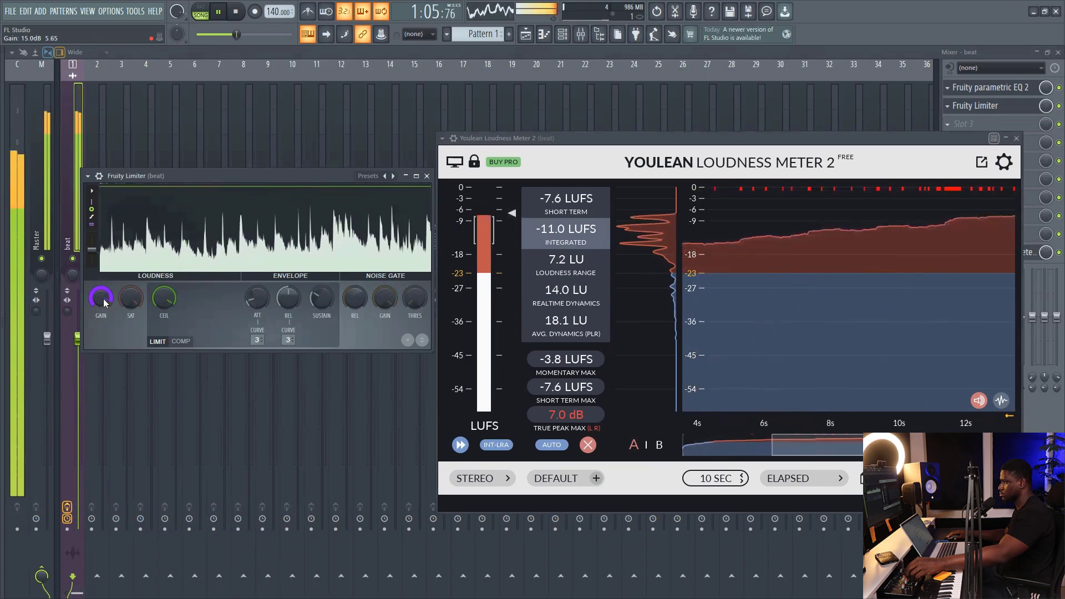
pyautogui.click(588, 445)
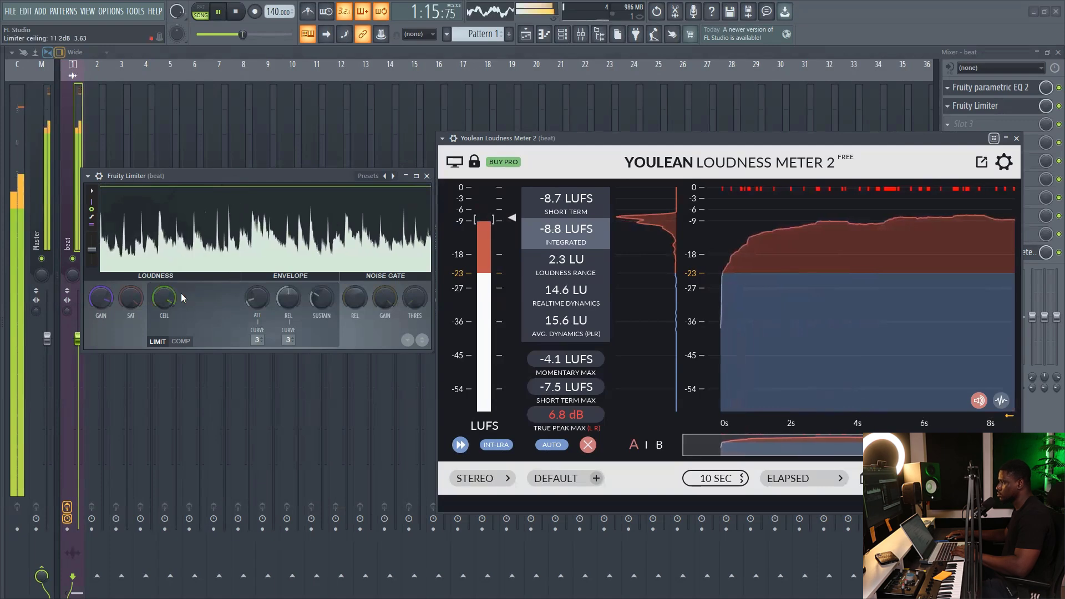
# Step: Lower the limiter ceiling to 4.0 dB and reset the loudness readings
pyautogui.moveTo(164, 299); pyautogui.dragTo(164, 326)
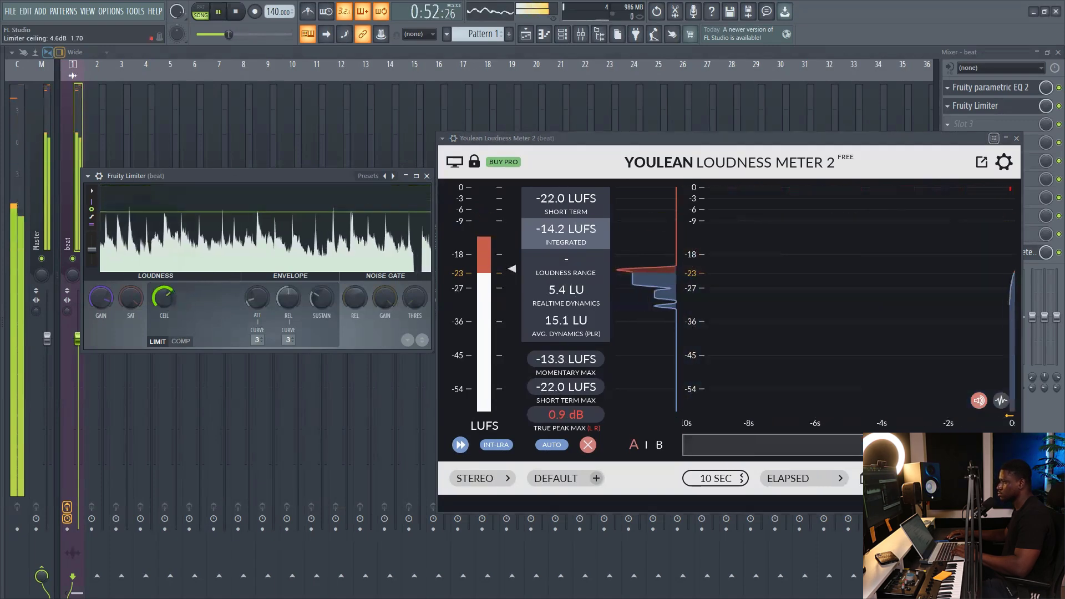
pyautogui.moveTo(164, 326); pyautogui.dragTo(164, 333)
pyautogui.click(588, 444)
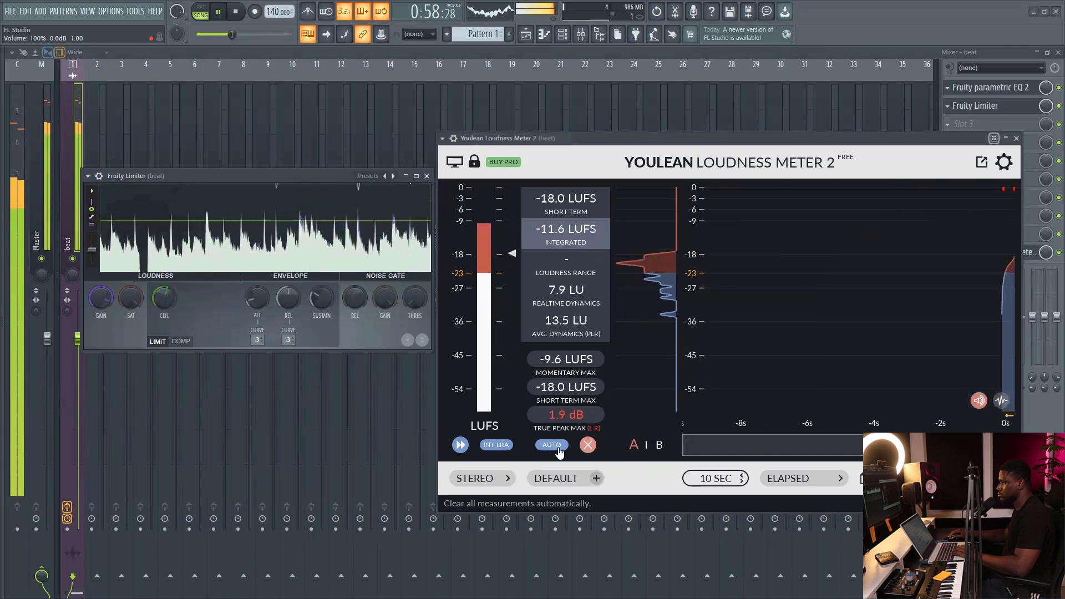
pyautogui.press('space')
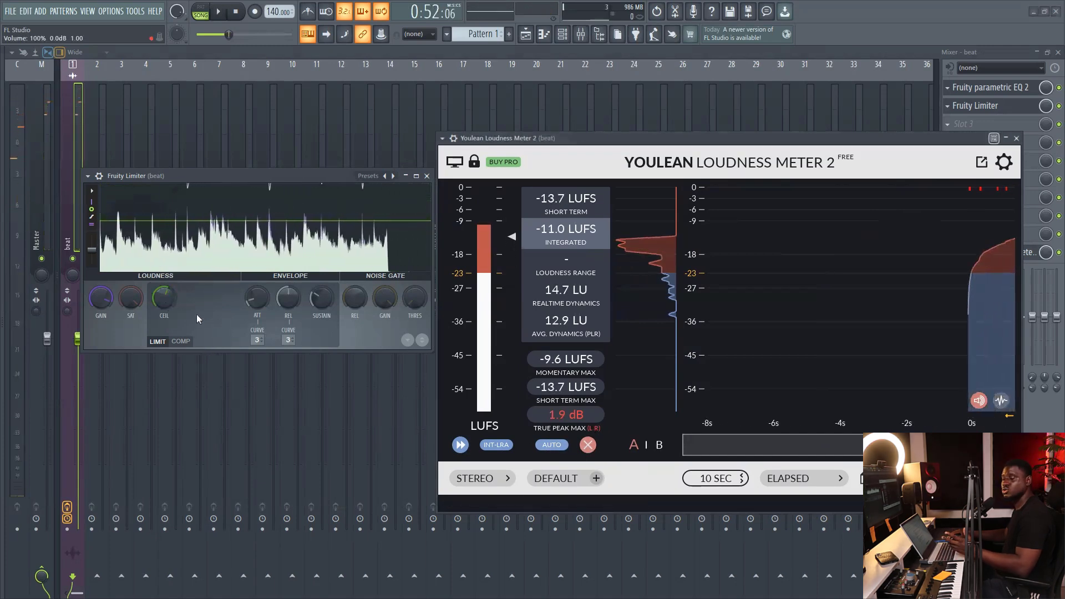
# Step: Settle the ceiling at 2.6 dB and the gain at 14.1 dB, remeasuring with Youlean
pyautogui.moveTo(174, 290); pyautogui.dragTo(172, 299)
pyautogui.press('space')
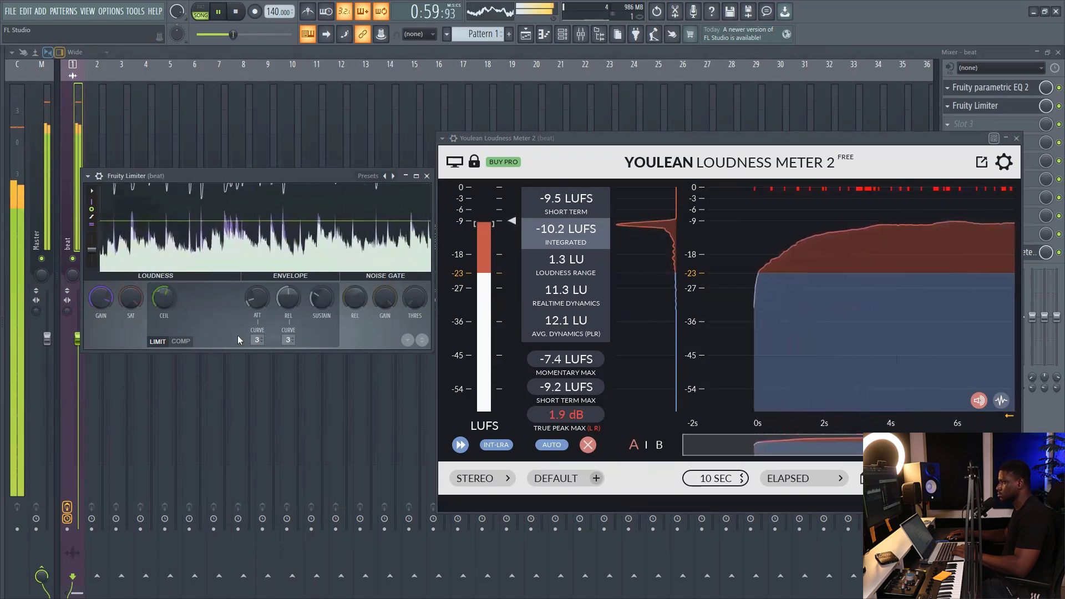
pyautogui.click(588, 444)
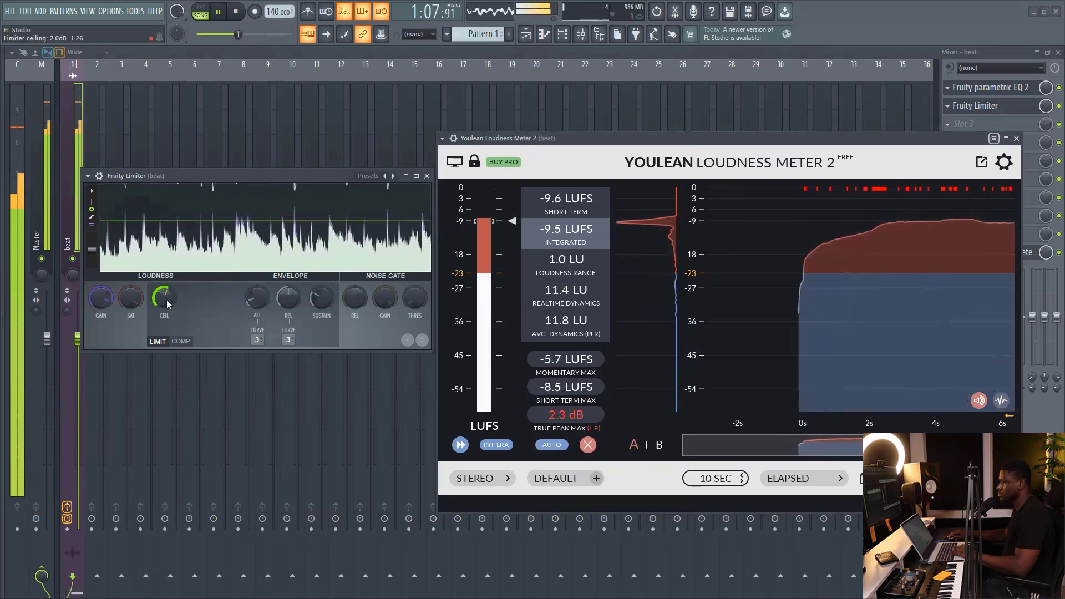
pyautogui.moveTo(166, 300); pyautogui.dragTo(166, 298)
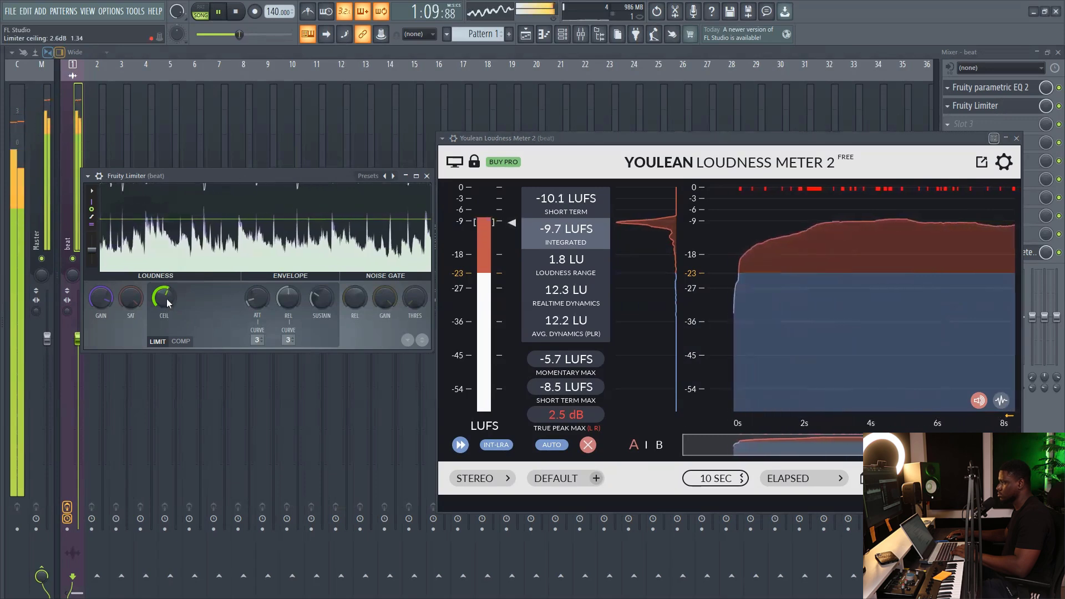
pyautogui.click(588, 445)
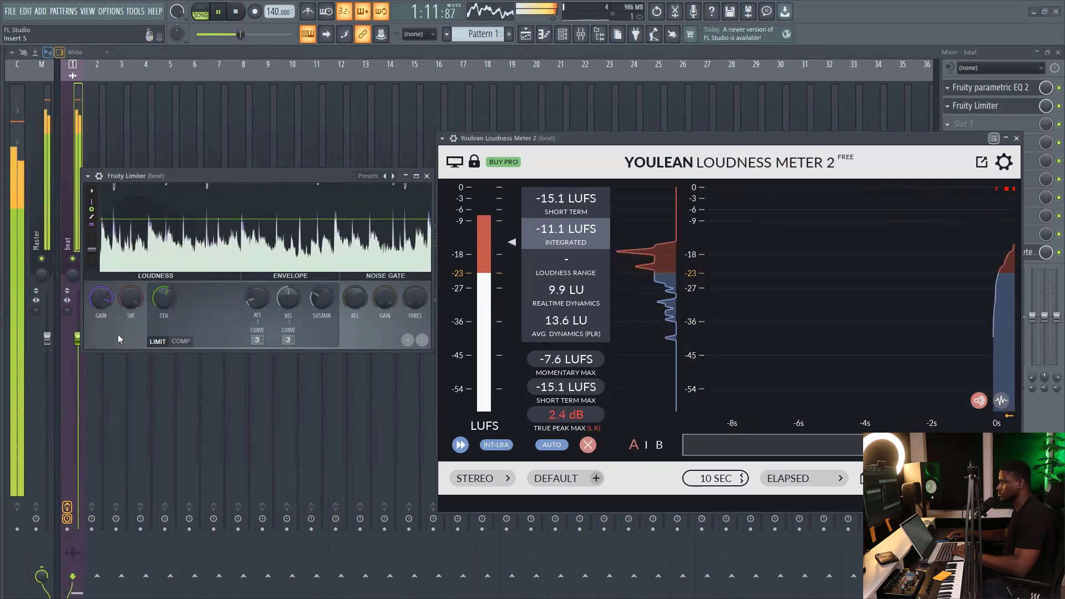
pyautogui.moveTo(103, 303)
pyautogui.mouseDown()
pyautogui.moveTo(103, 288)
pyautogui.moveTo(103, 303)
pyautogui.mouseUp()
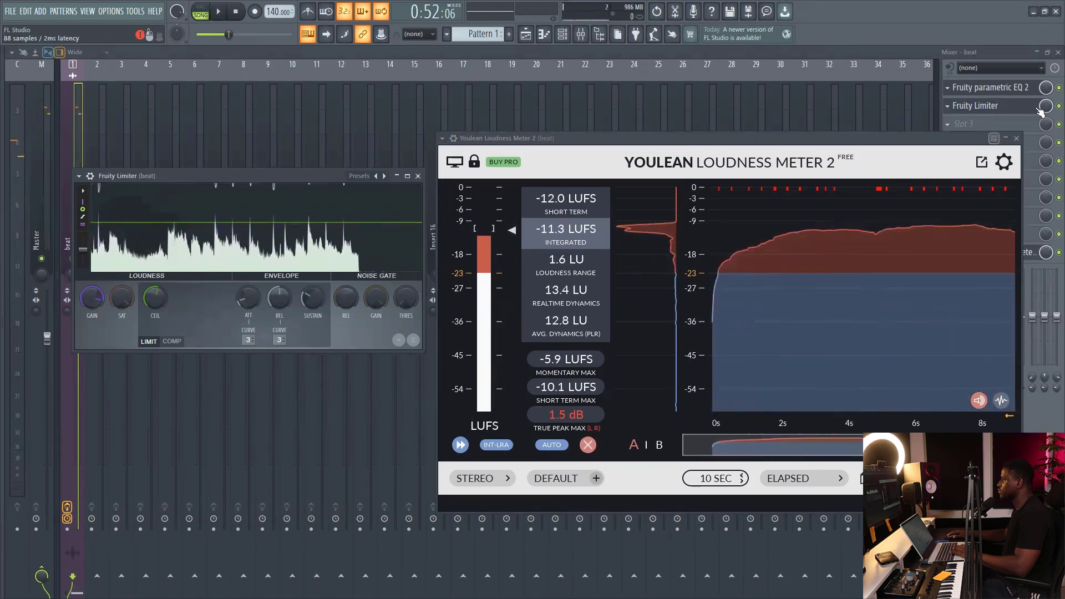
# Step: Close Fruity Limiter and play the beat until Youlean reads -10.6 LUFS with 1.5 dB true peak
pyautogui.click(1051, 108)
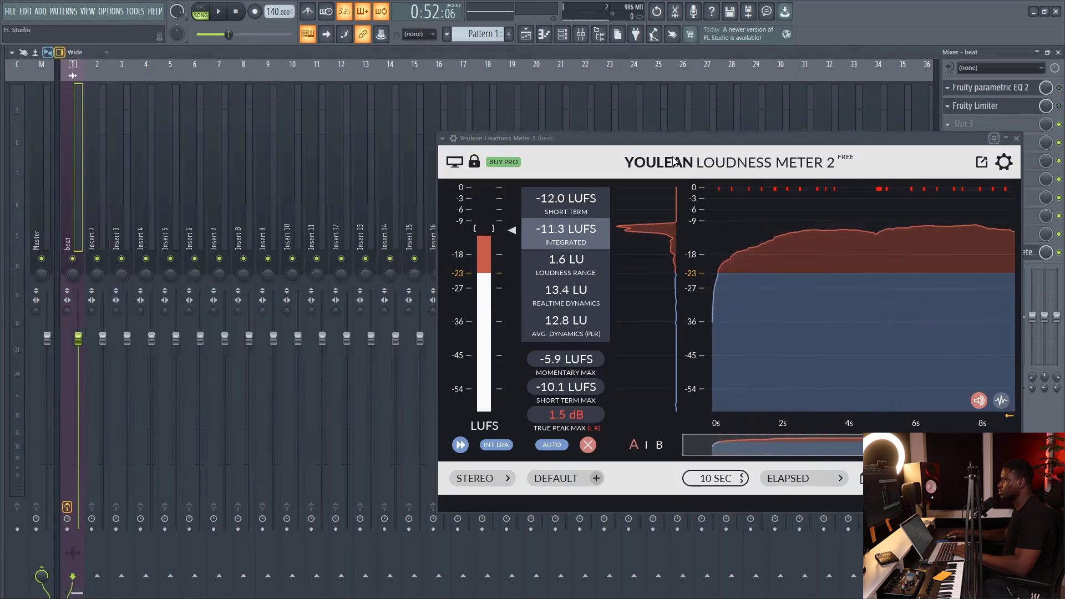
pyautogui.press('space')
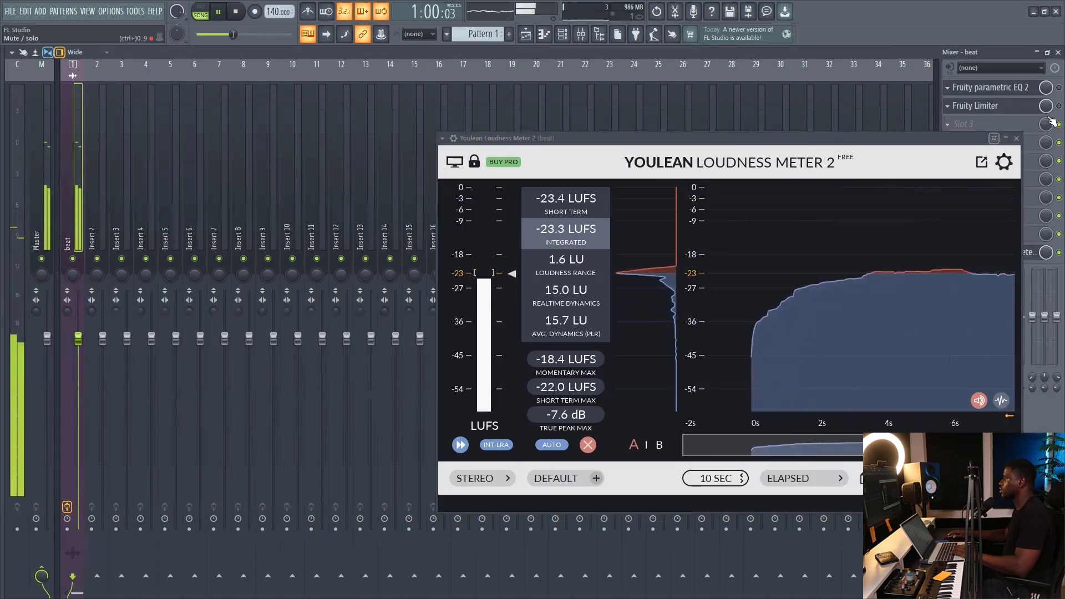
pyautogui.press('space')
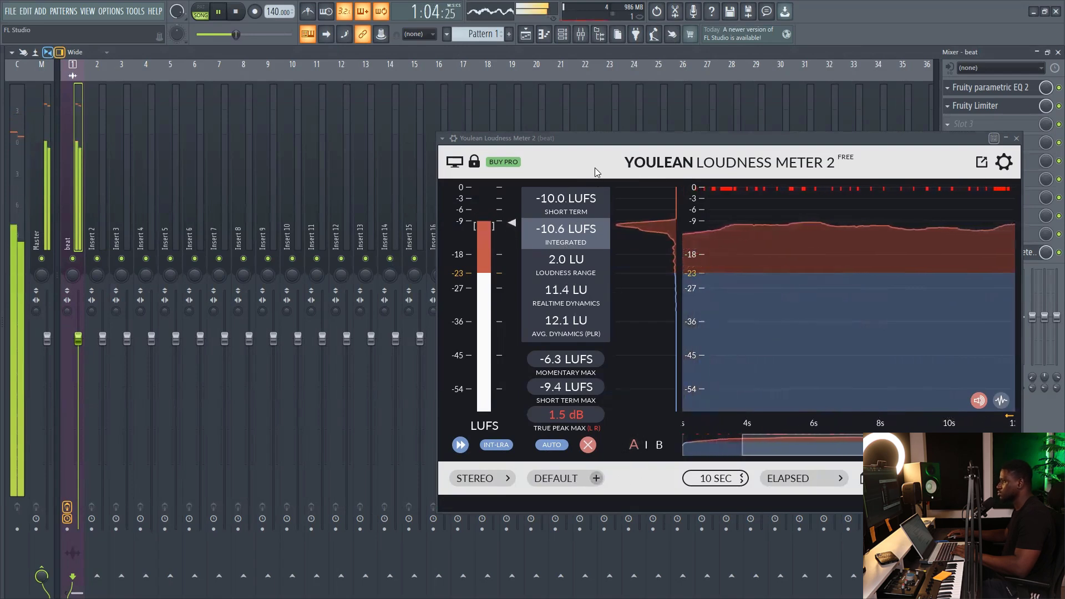
pyautogui.press('space')
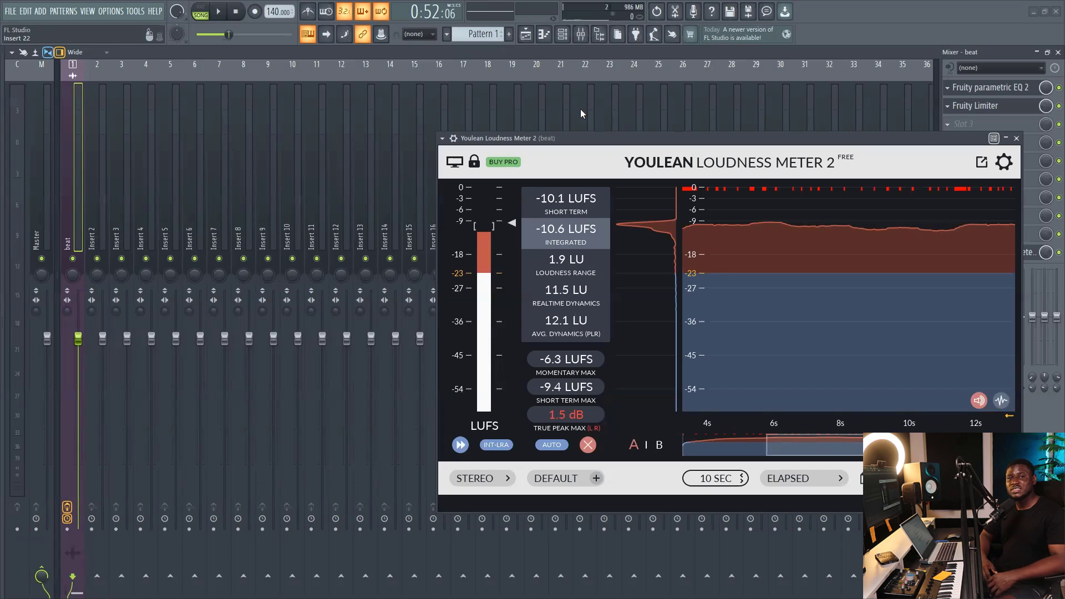